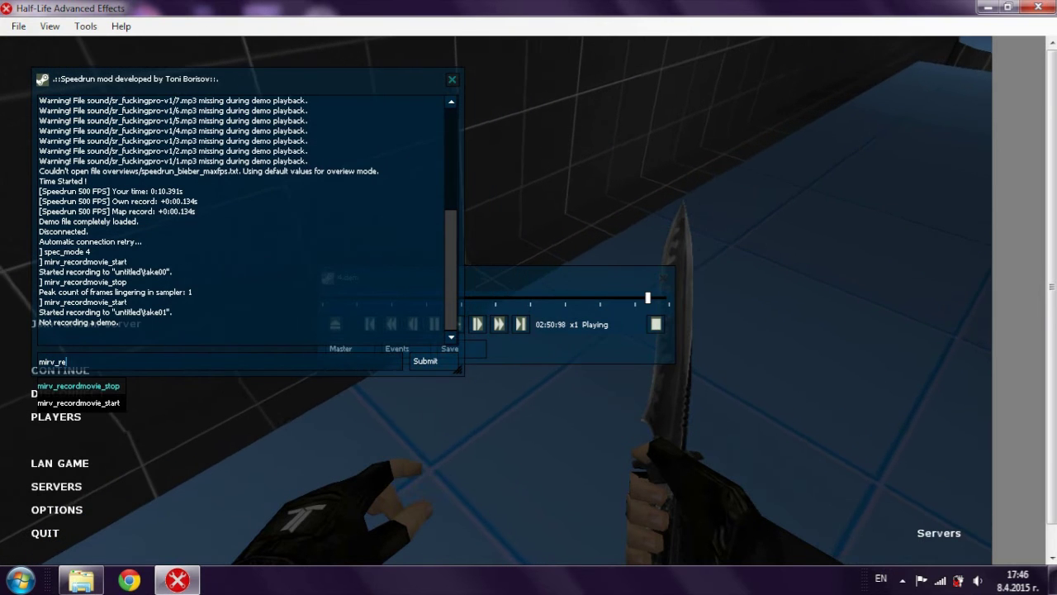
- Stop the demo movie recording with the mirv_recordmovie_stop console command
key("Return")
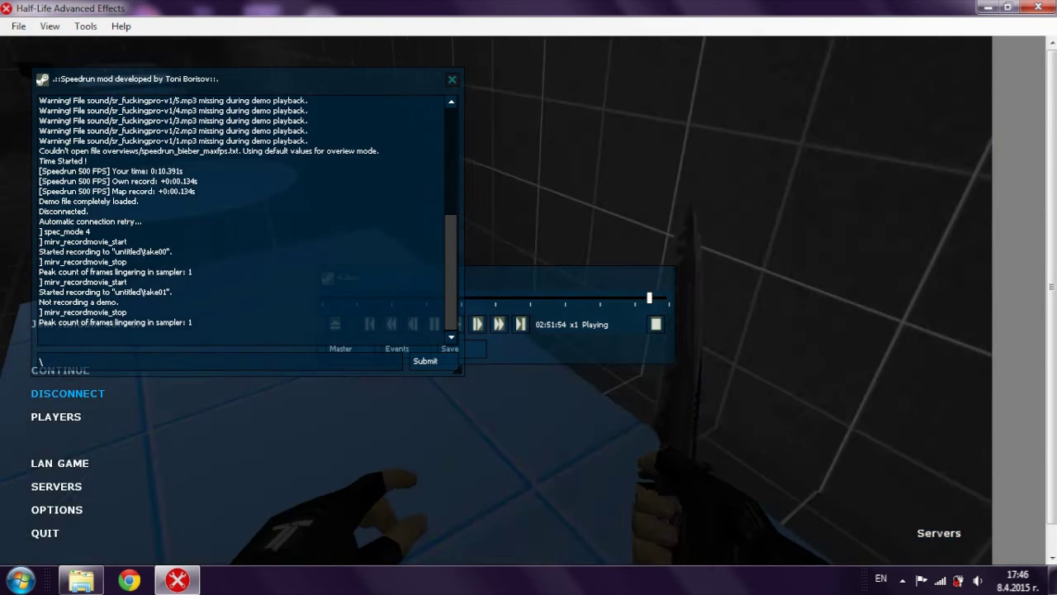
key("Escape")
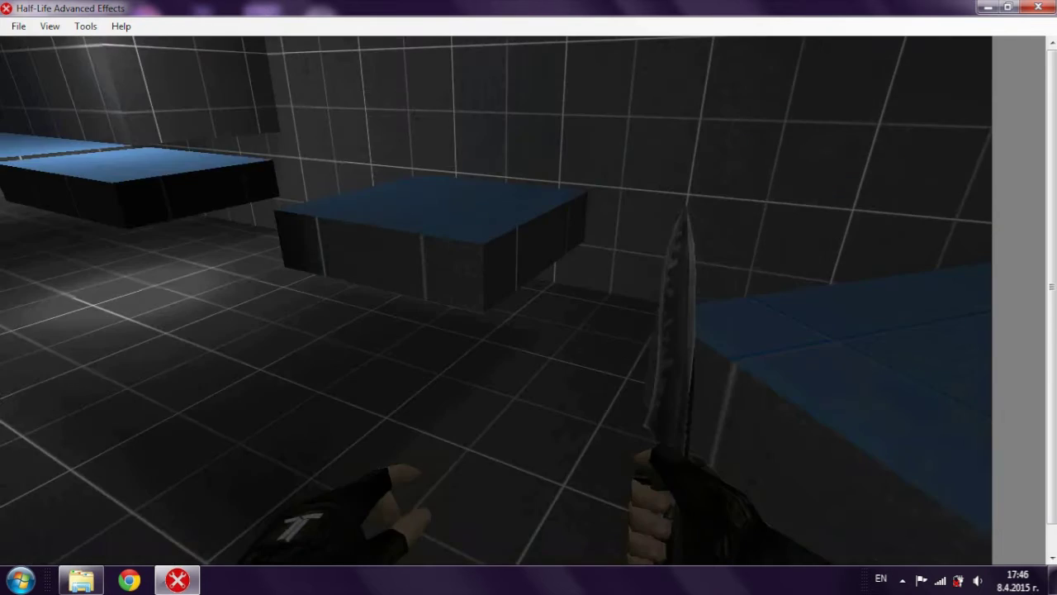
- Quit the game and close Half-Life Advanced Effects
key("Escape")
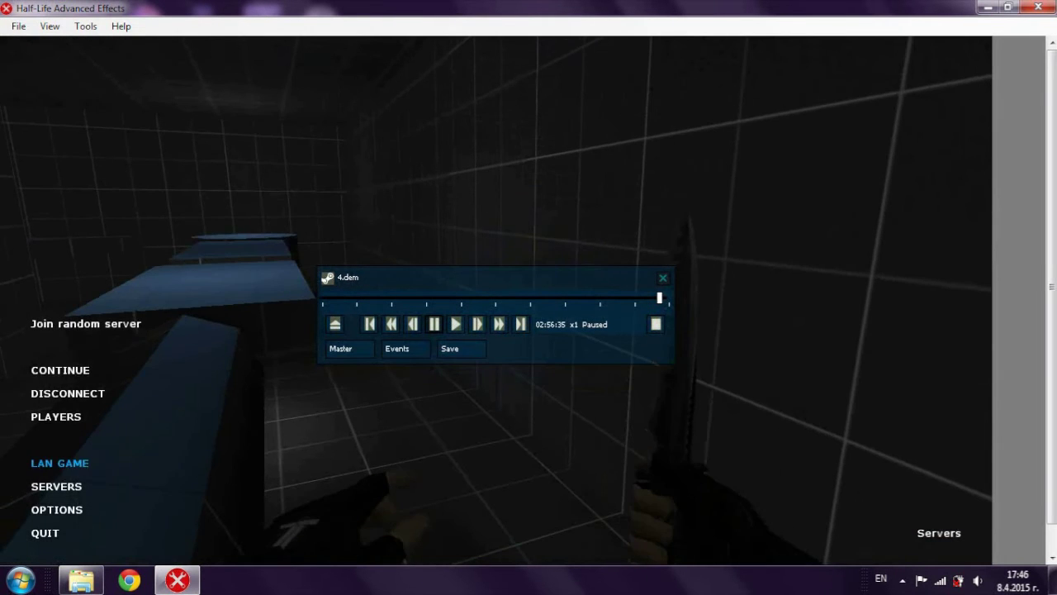
left_click(44, 532)
left_click(471, 334)
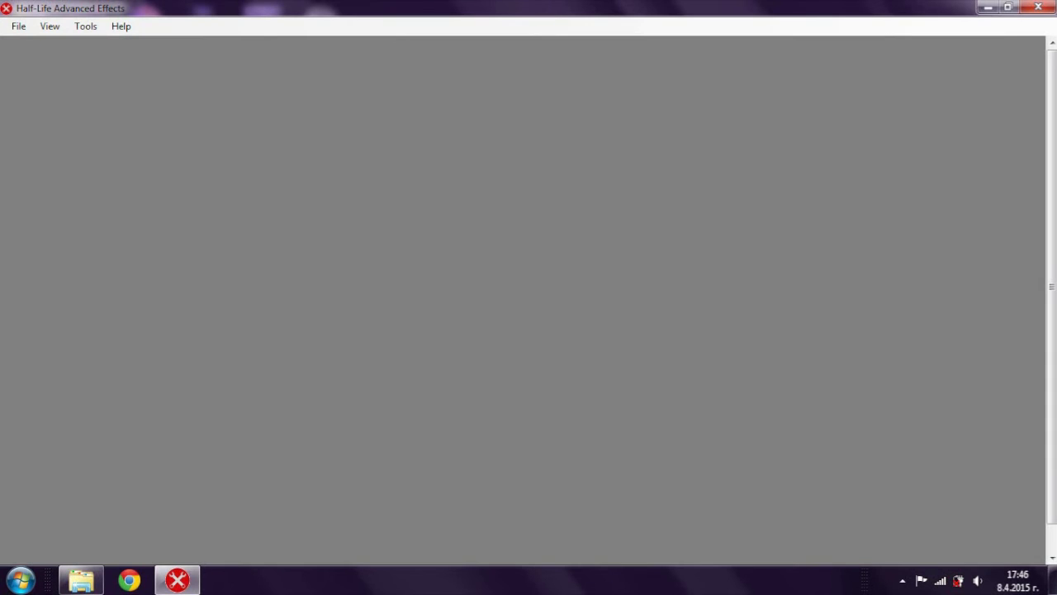
left_click(1038, 7)
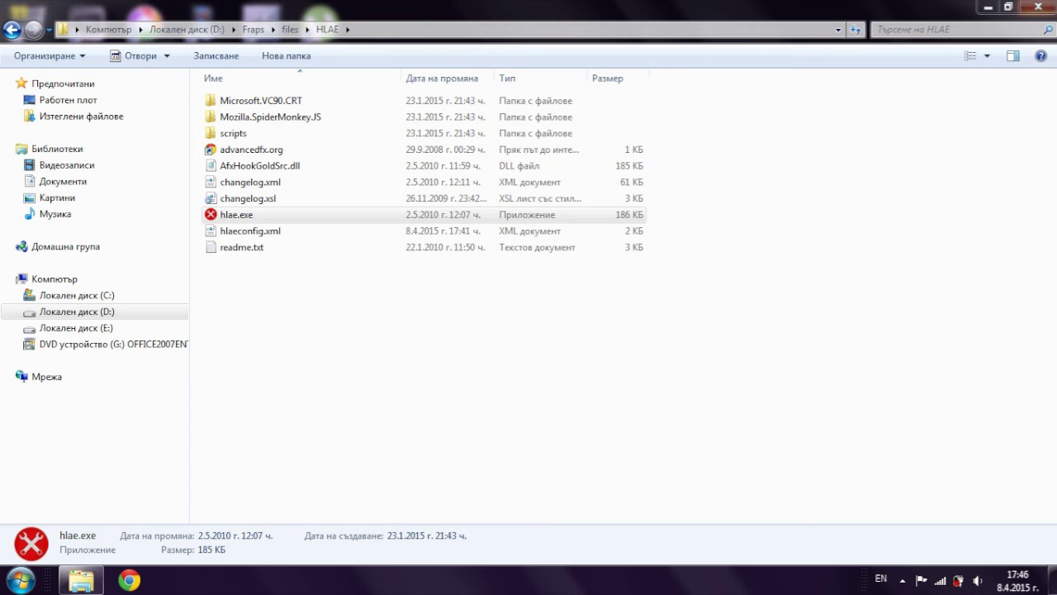
- Launch VirtualDub.exe from the Fraps\files\virtualdub folder on drive D
left_click(77, 311)
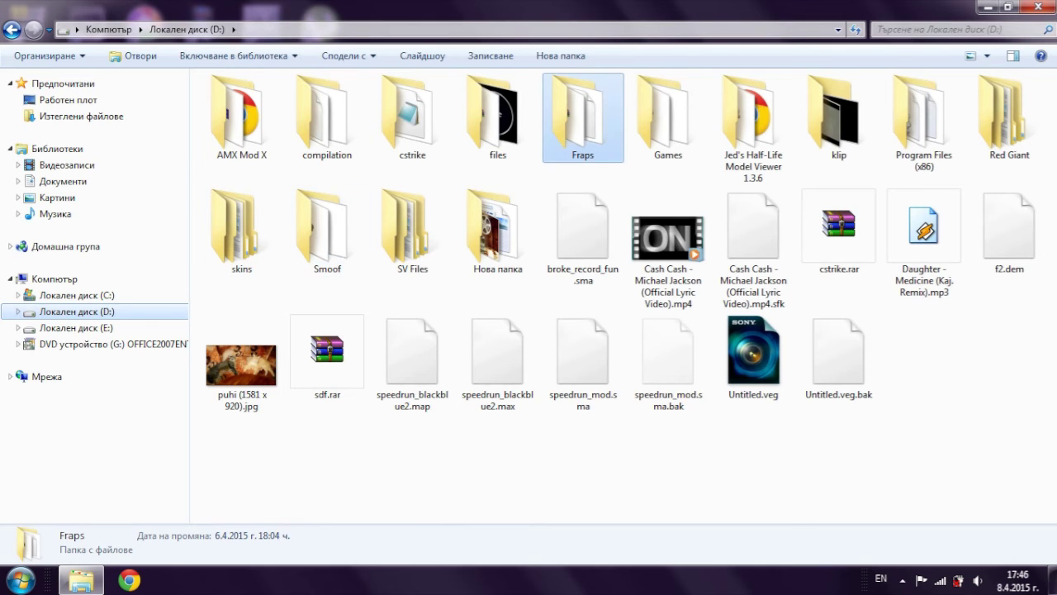
double_click(583, 117)
double_click(331, 116)
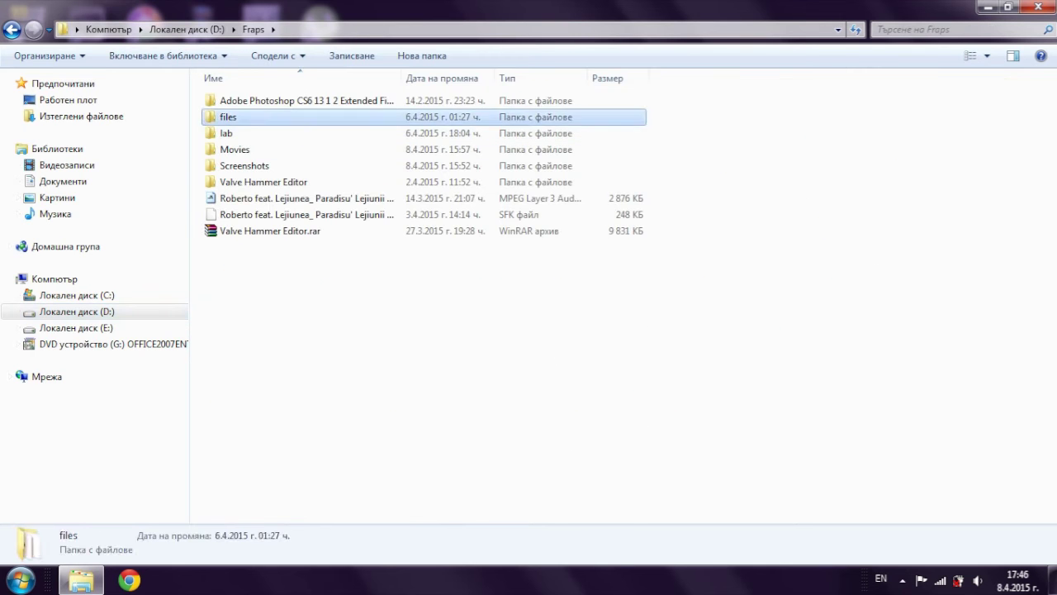
double_click(330, 198)
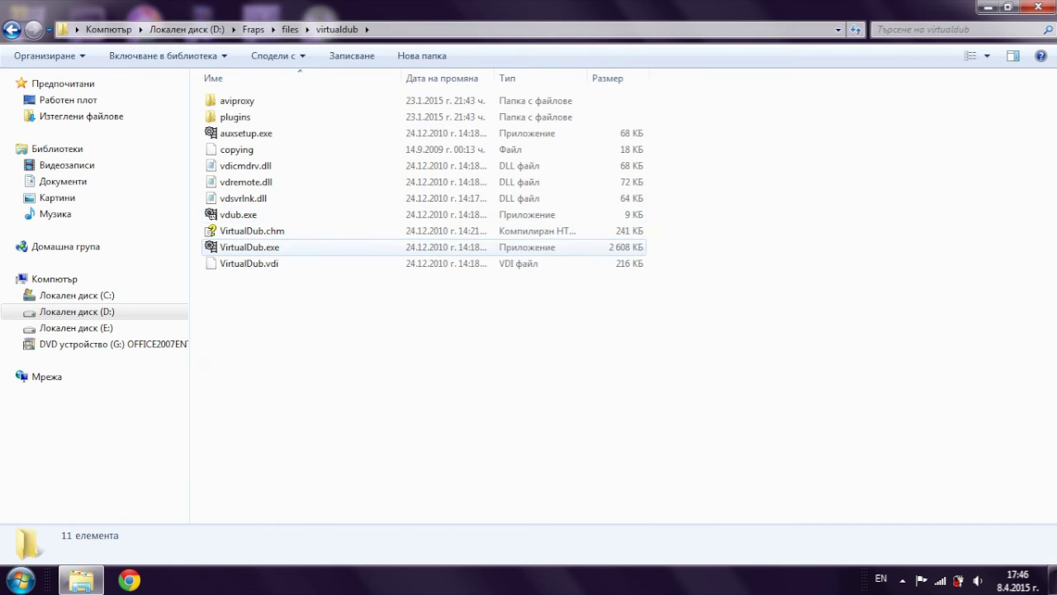
double_click(331, 247)
key("Return")
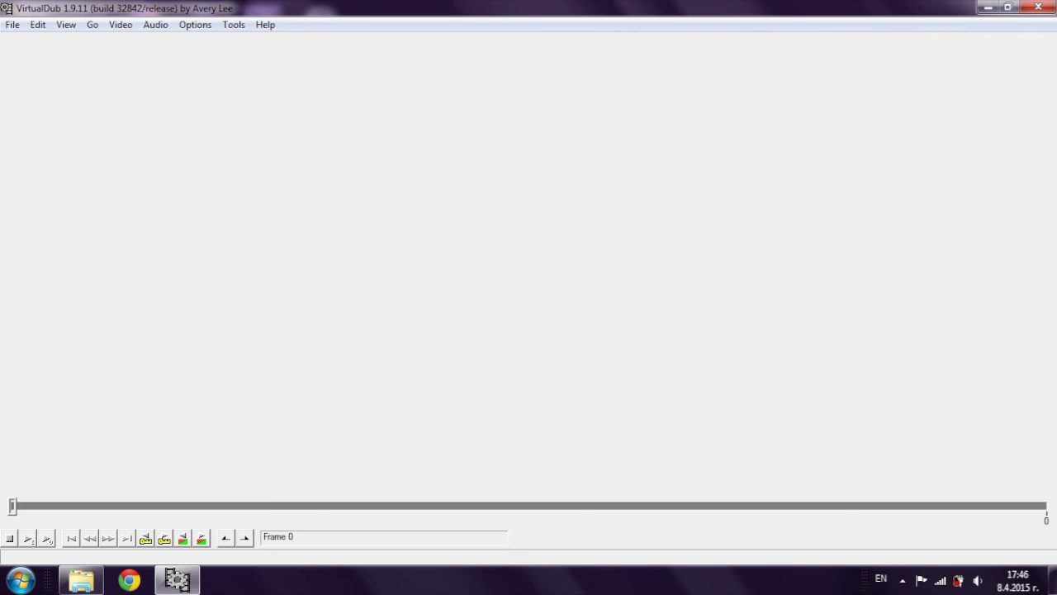
- Change the source video frame rate to 120 fps
left_click(121, 24)
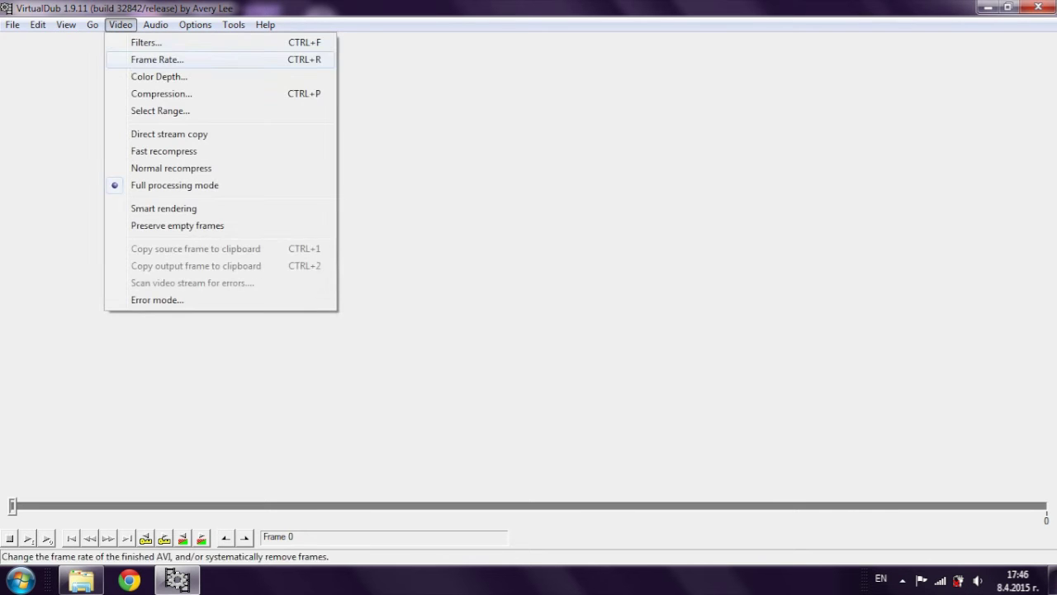
left_click(157, 59)
left_click(83, 94)
type("120")
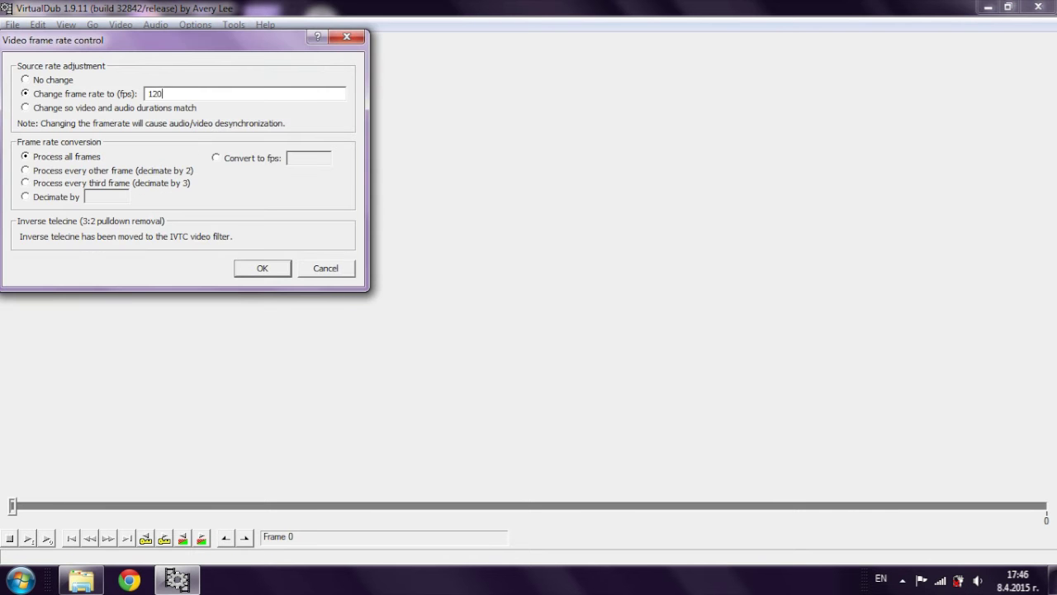
key("Return")
- Open the image sequence starting at 00000.bmp from D:\Games\speedrun\untitled\take01\sampled
key("alt")
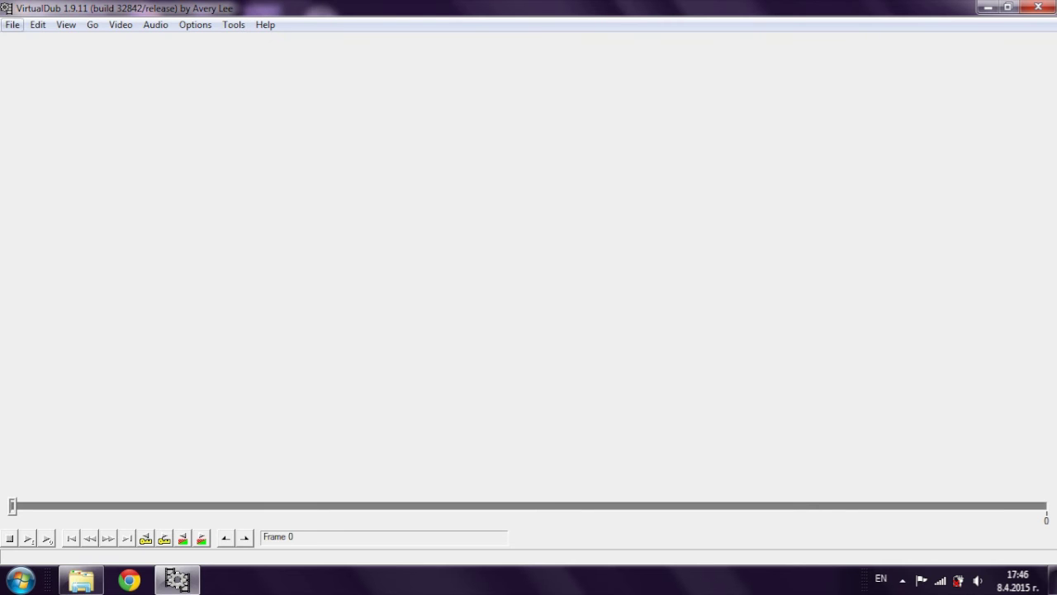
key("Down")
key("Return")
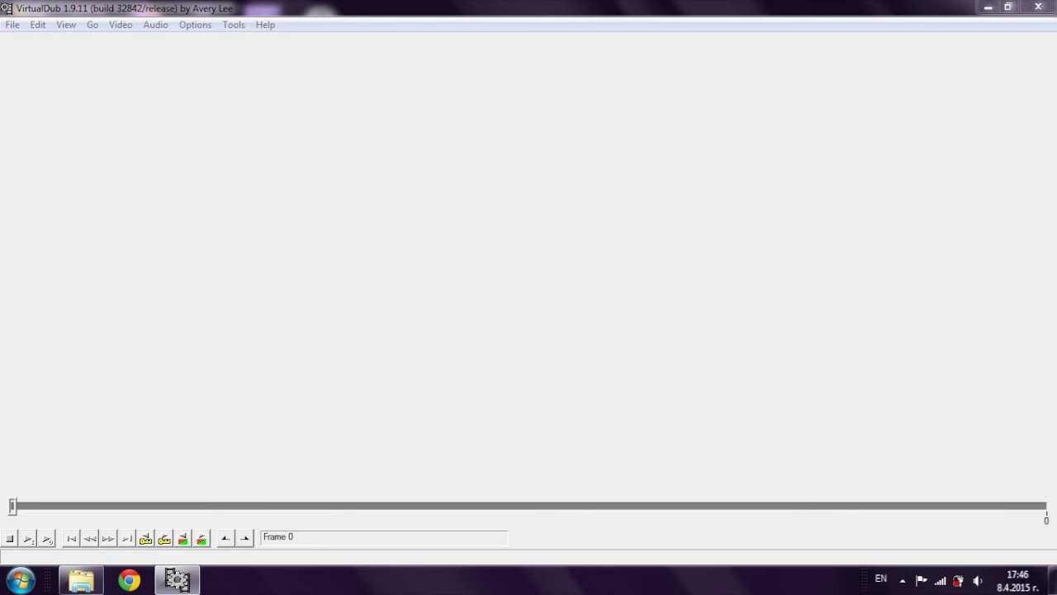
left_click(180, 320)
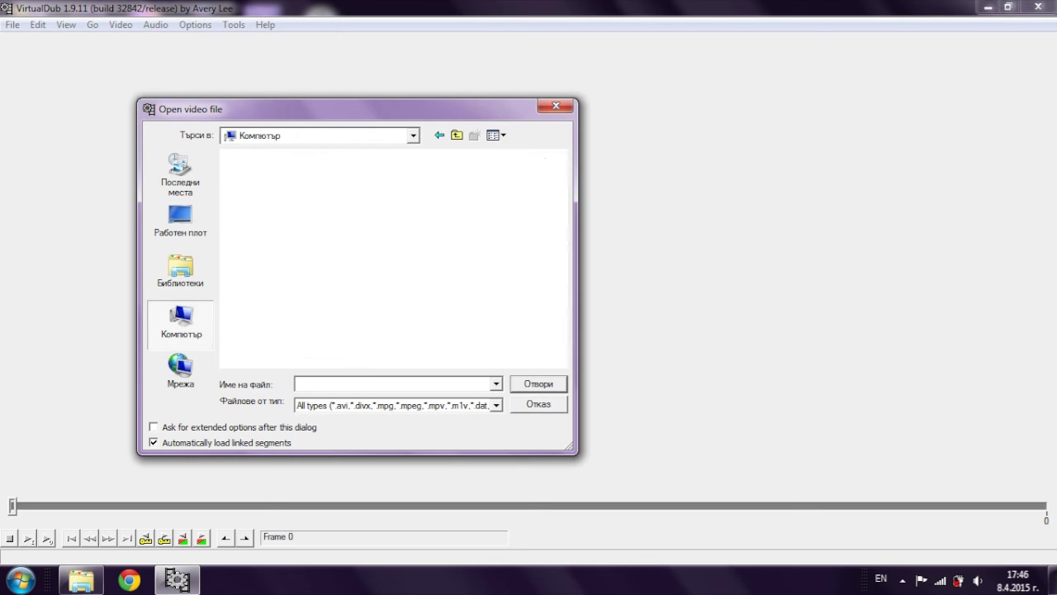
double_click(308, 229)
double_click(345, 313)
double_click(277, 190)
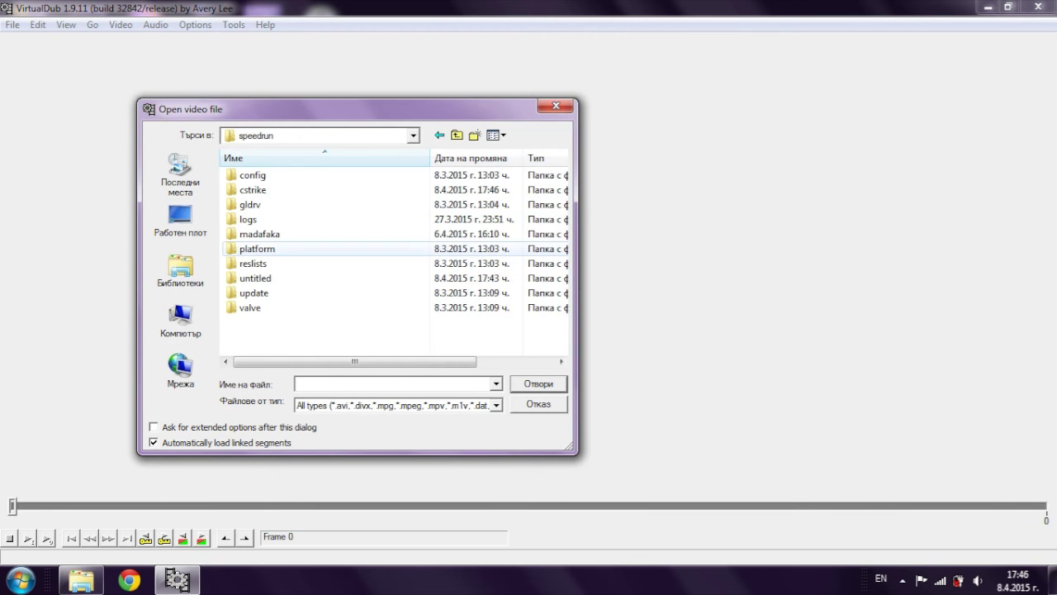
double_click(255, 278)
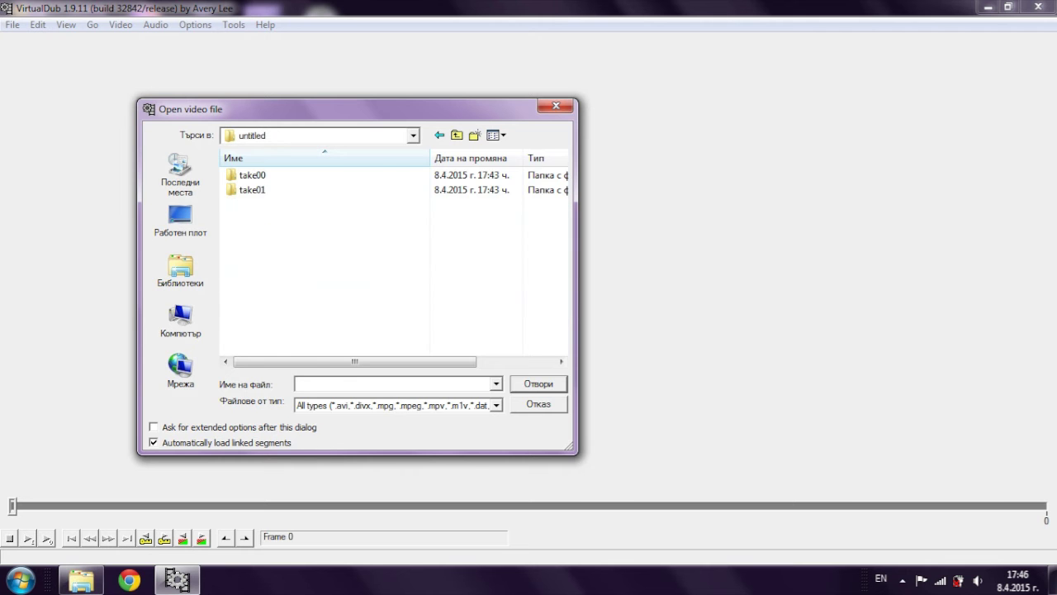
double_click(253, 190)
double_click(255, 175)
double_click(257, 183)
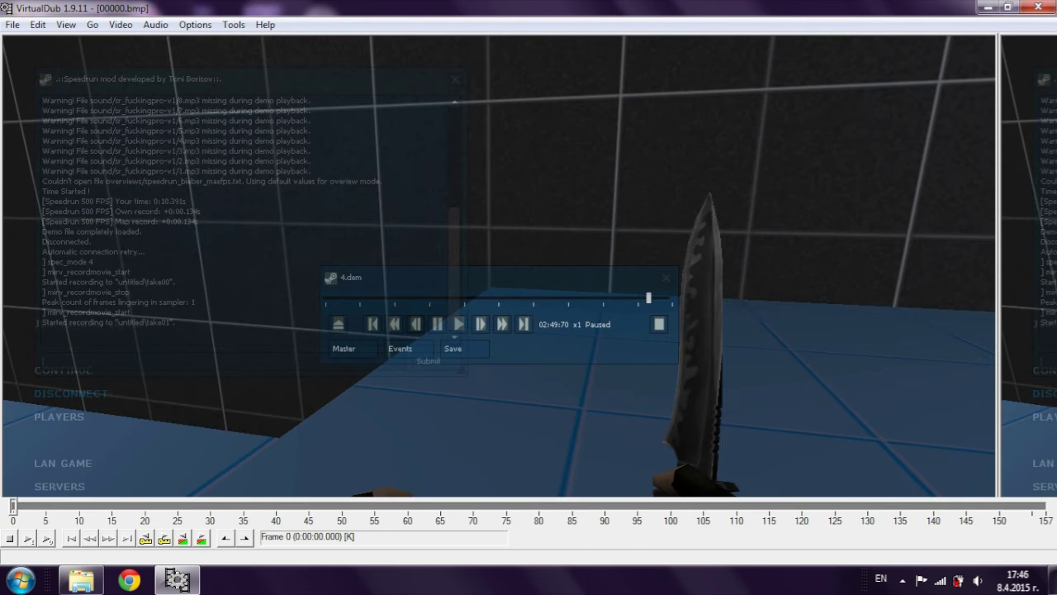
- Save the loaded sequence as an AVI named dadsa in the Fraps Movies folder
mouse_move(14, 506)
left_mouse_down()
mouse_move(369, 506)
mouse_move(13, 505)
left_mouse_up()
left_click(12, 24)
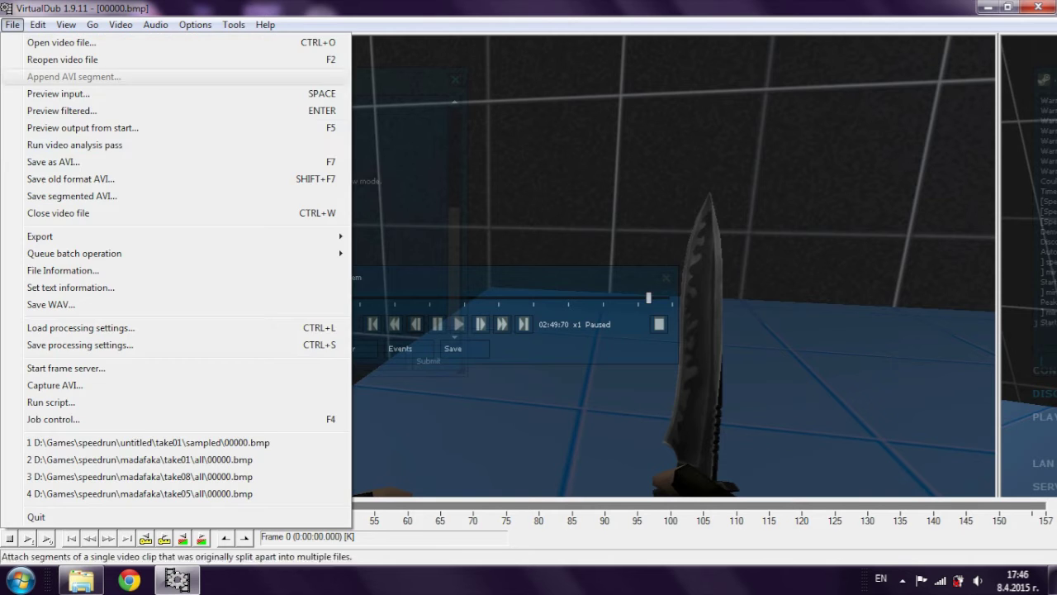
left_click(52, 162)
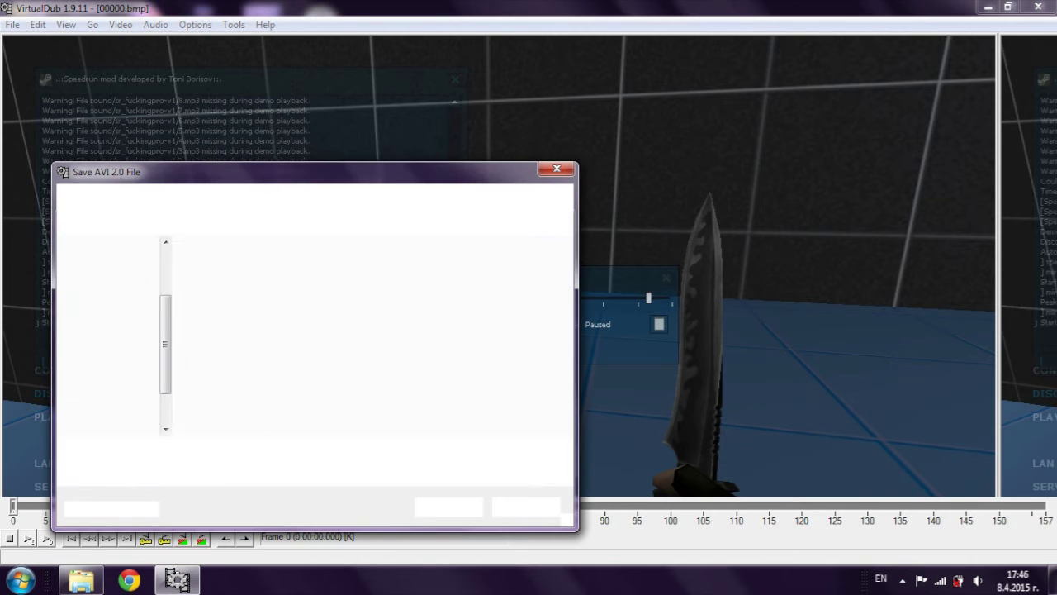
type("dadsa")
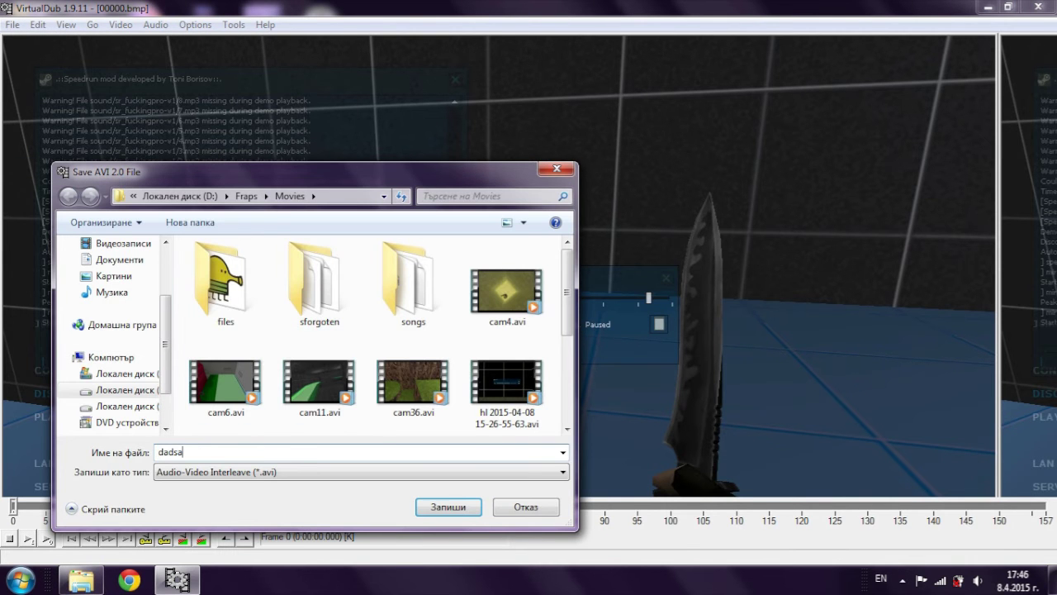
key("Return")
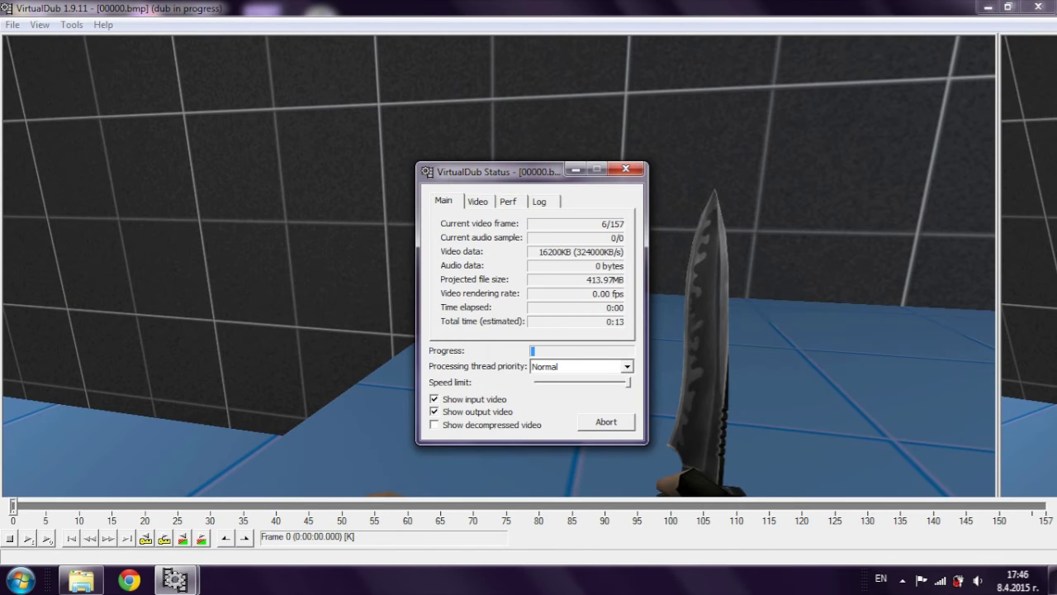
- Change the processing thread priority of the running AVI export
left_click(627, 367)
scroll(570, 390, "down", 1)
left_click(570, 400)
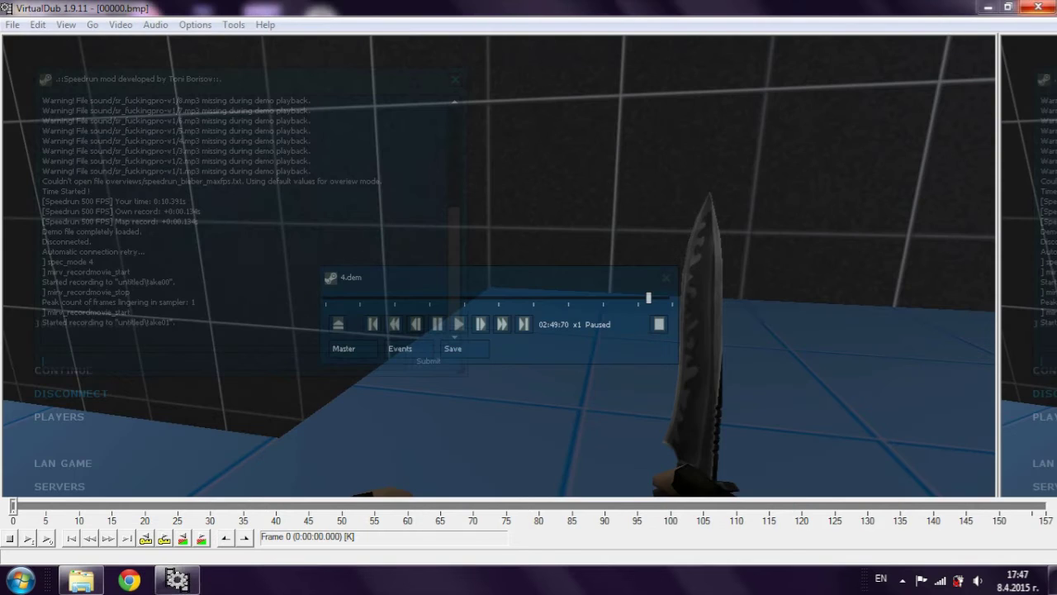
- Close VirtualDub and start Sony Vegas from the desktop, dismissing the project-loading warning
left_click(1047, 5)
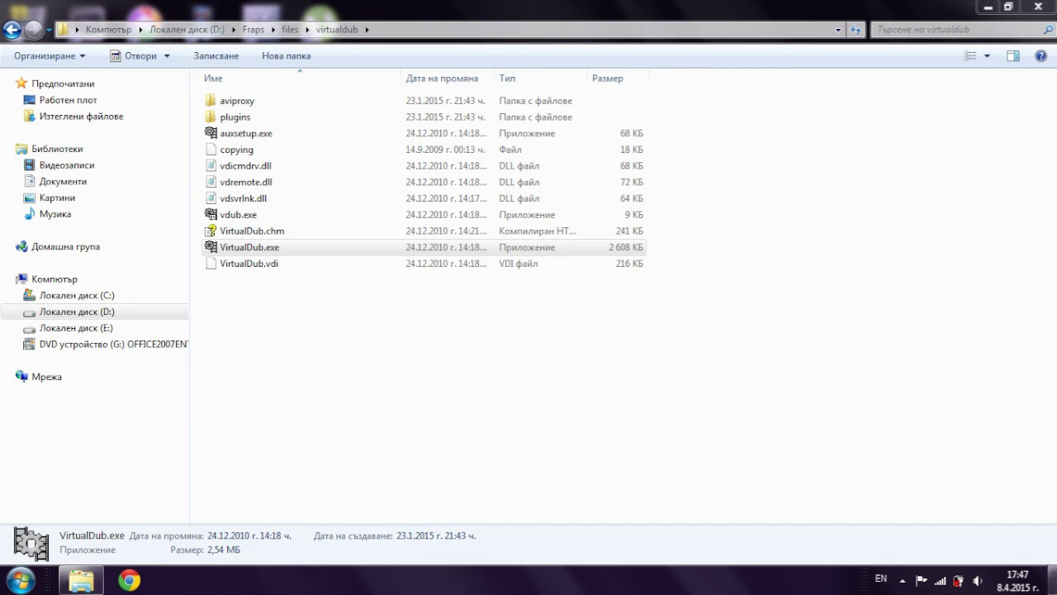
left_click(1052, 580)
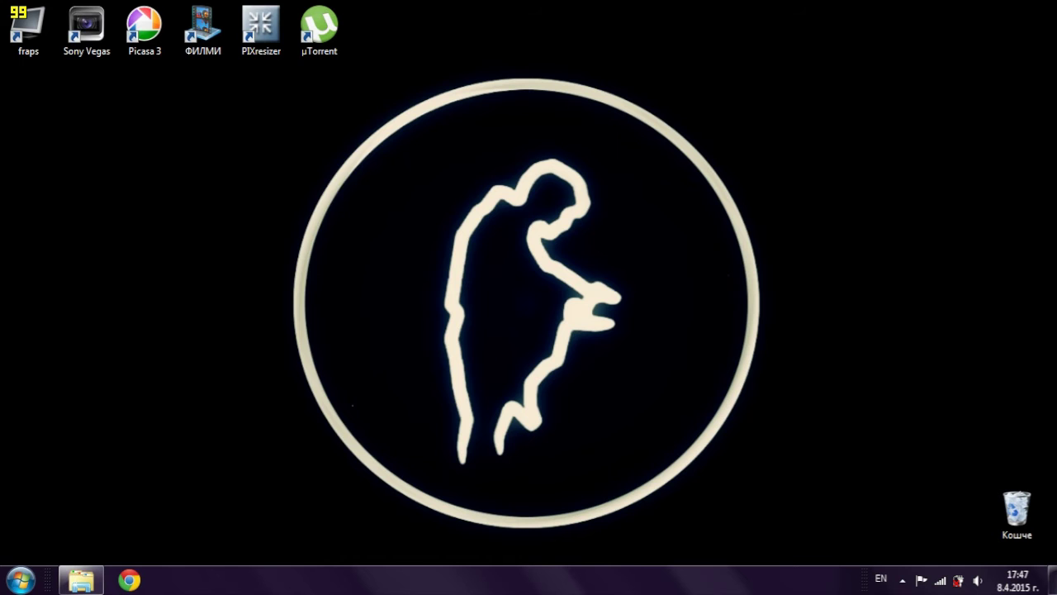
left_click(21, 580)
double_click(87, 30)
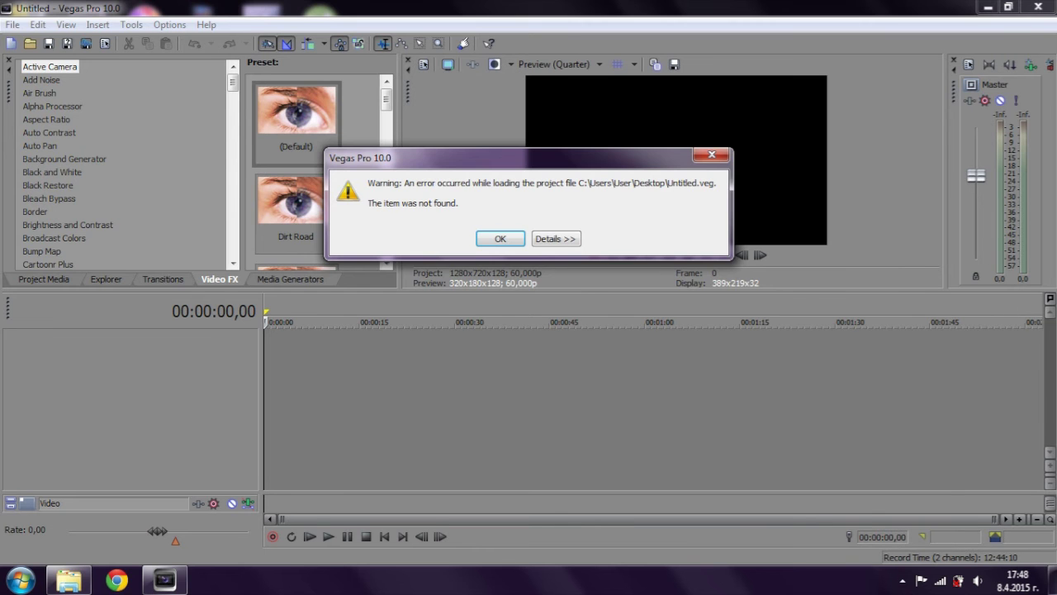
key("Return")
- Add dadsa.avi from D:\Fraps\Movies to the Vegas Pro timeline
left_click(69, 579)
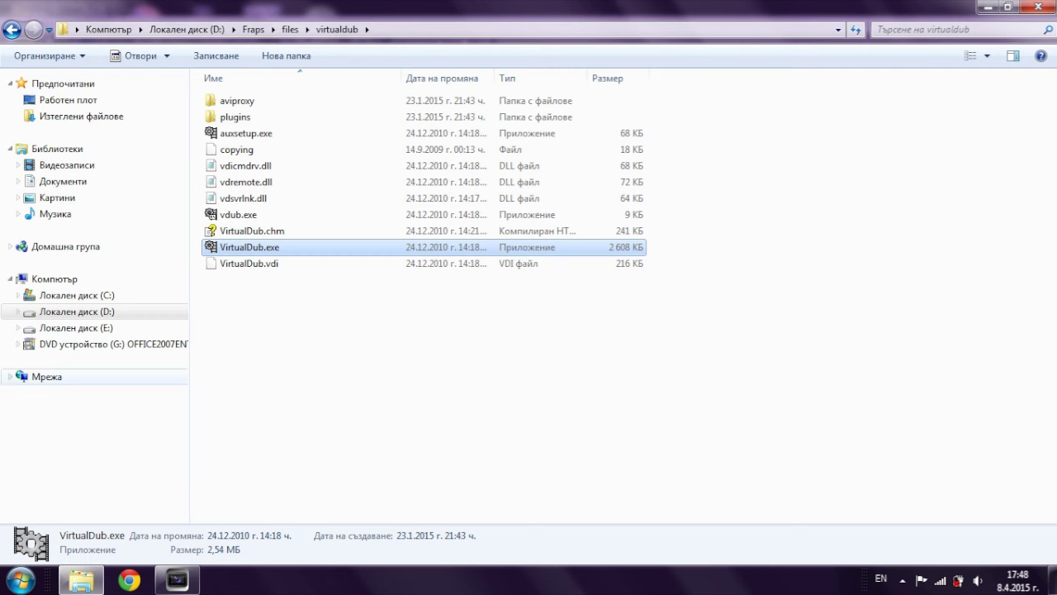
left_click(77, 311)
double_click(583, 142)
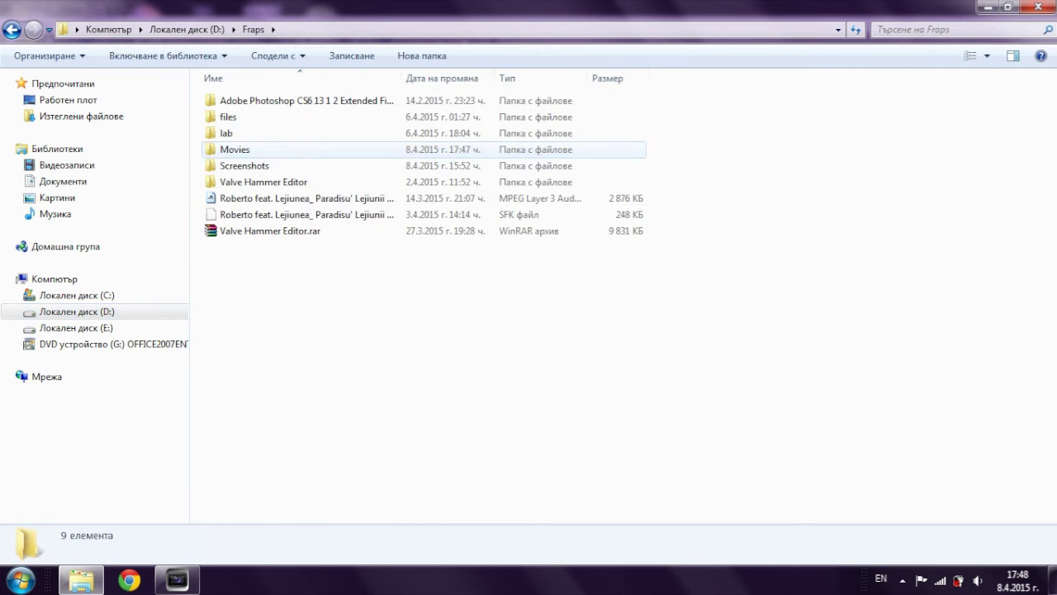
double_click(583, 149)
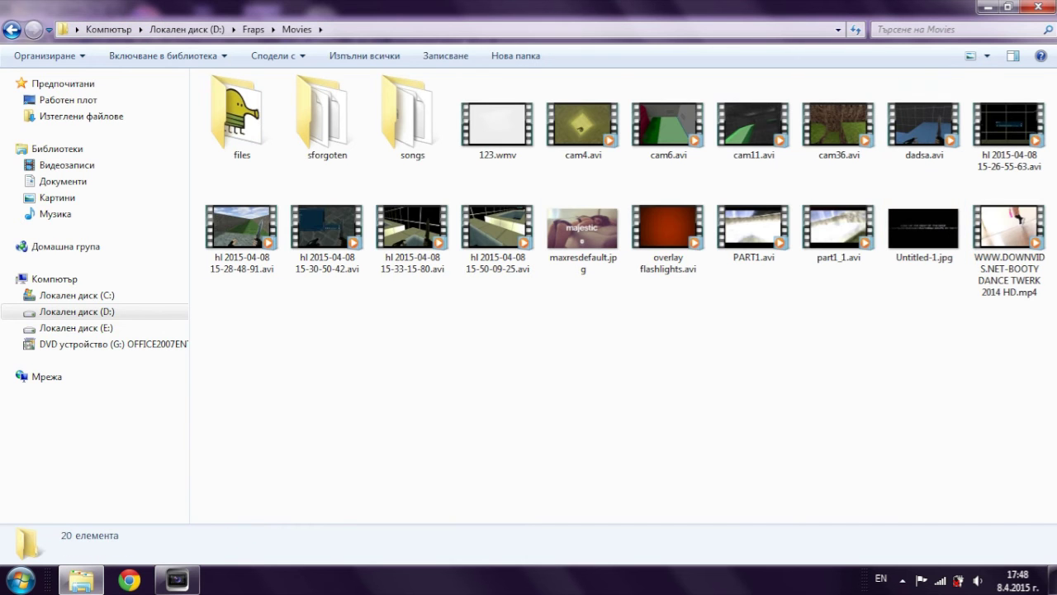
left_click_drag(923, 119, 176, 578)
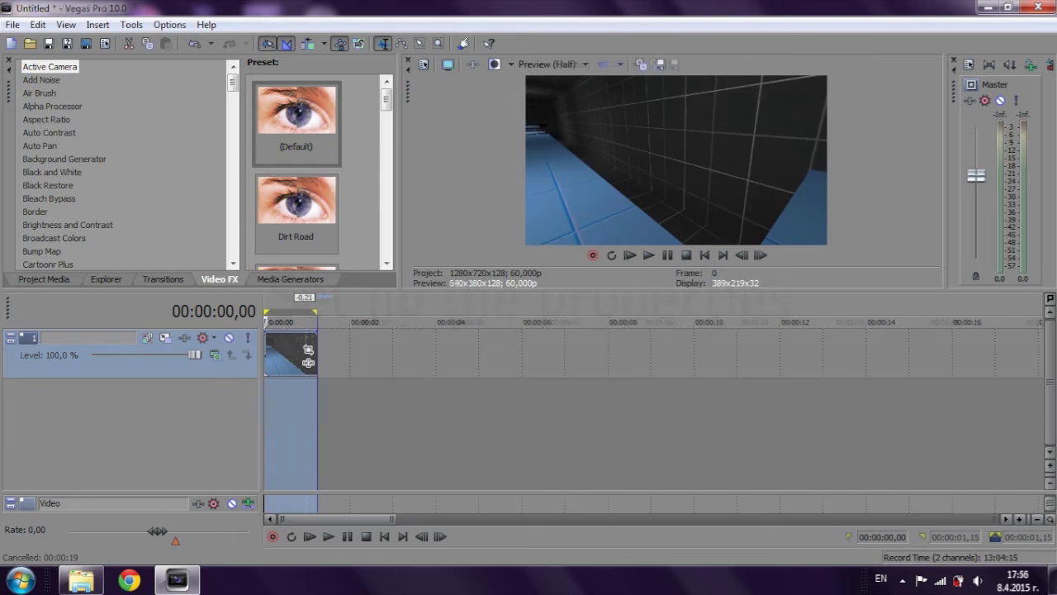
- Open the project properties and browse drive D: for a media file to match the video settings to
left_click(12, 24)
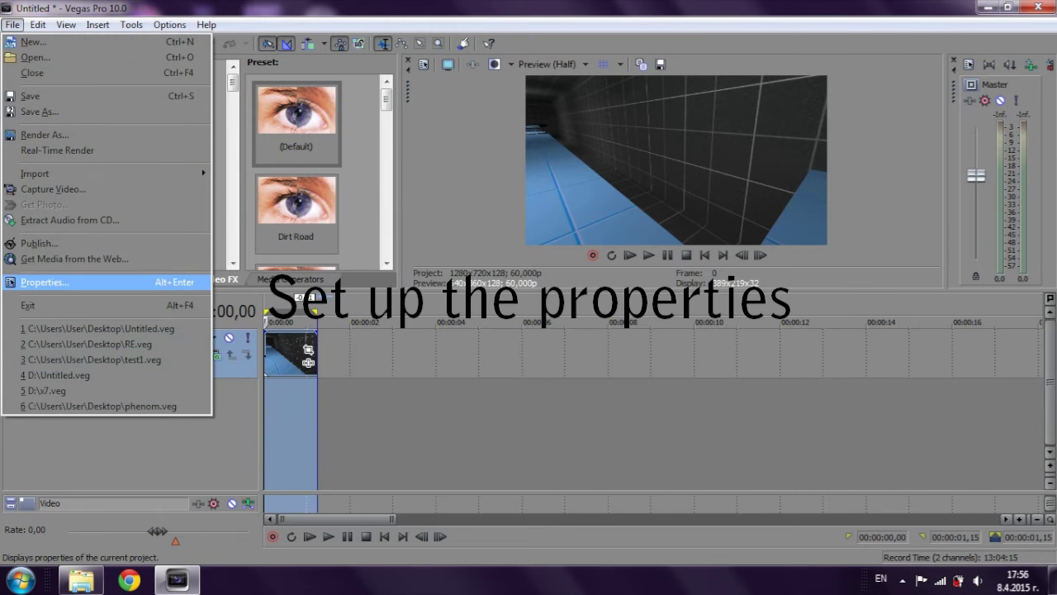
left_click(43, 282)
left_click(522, 171)
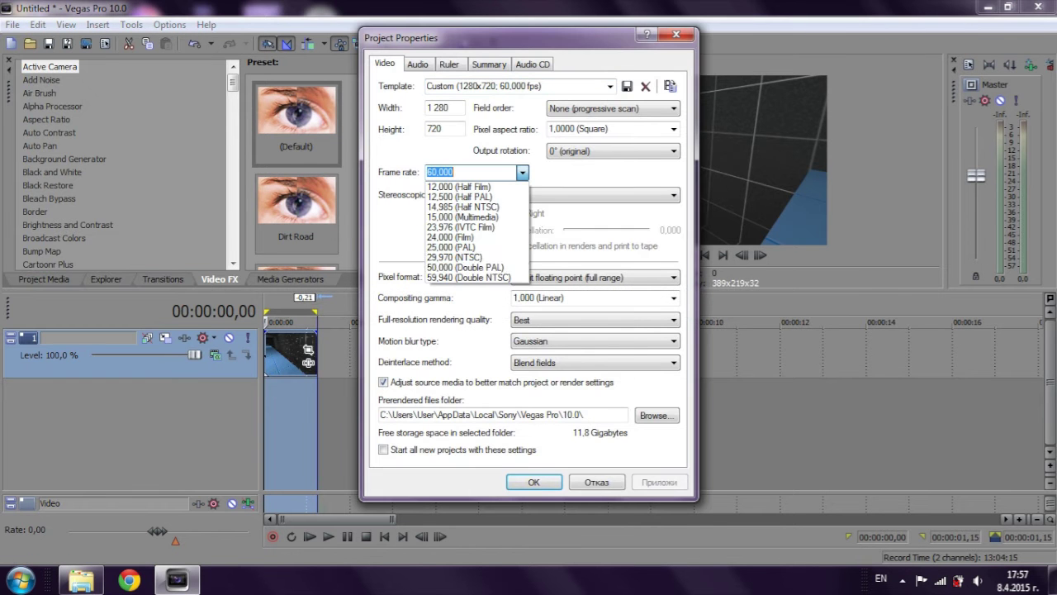
left_click(521, 172)
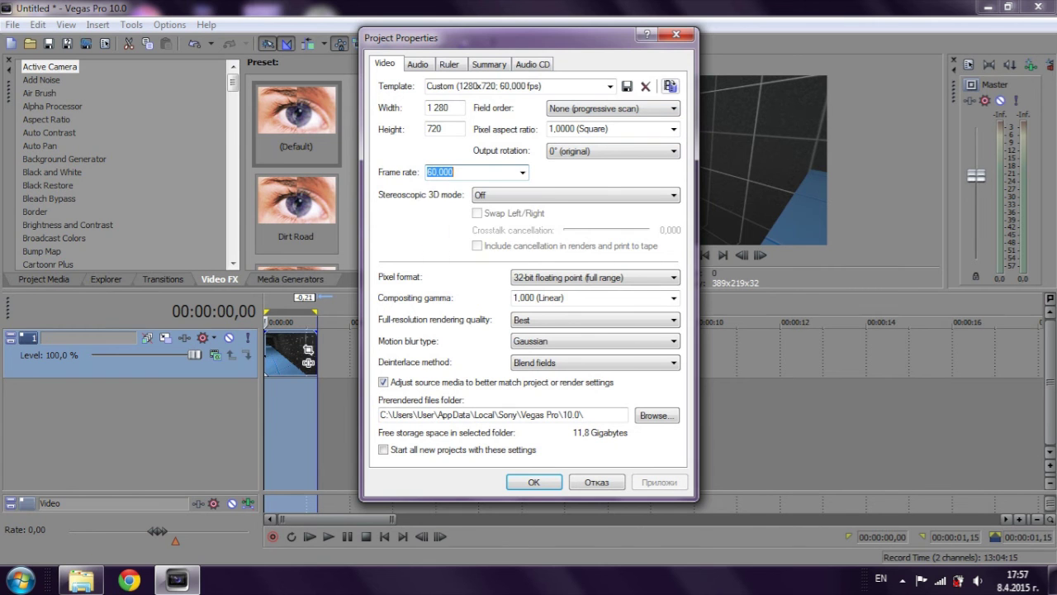
left_click(669, 85)
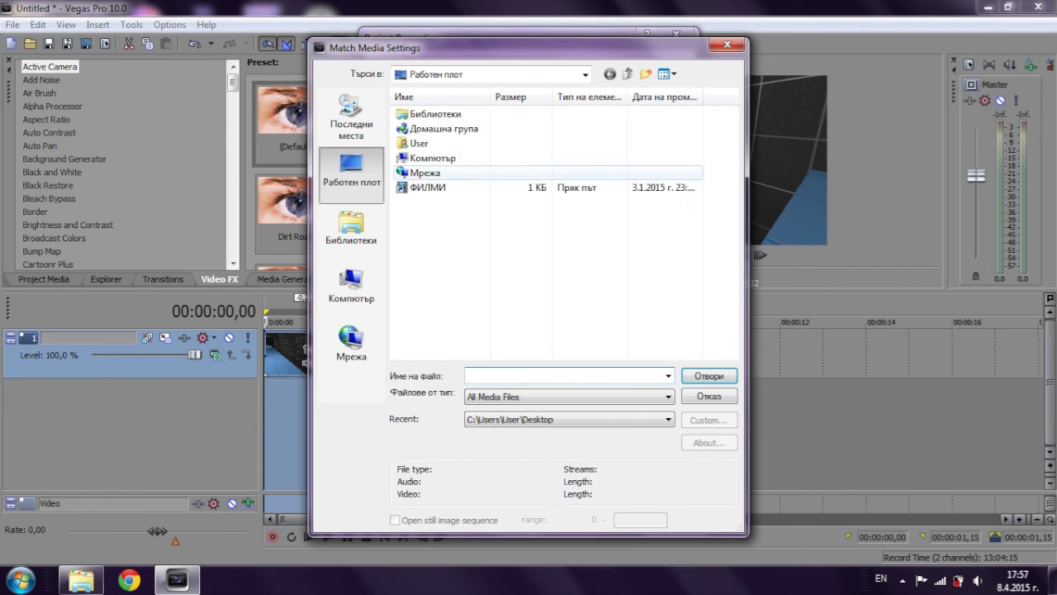
left_click(350, 285)
double_click(446, 169)
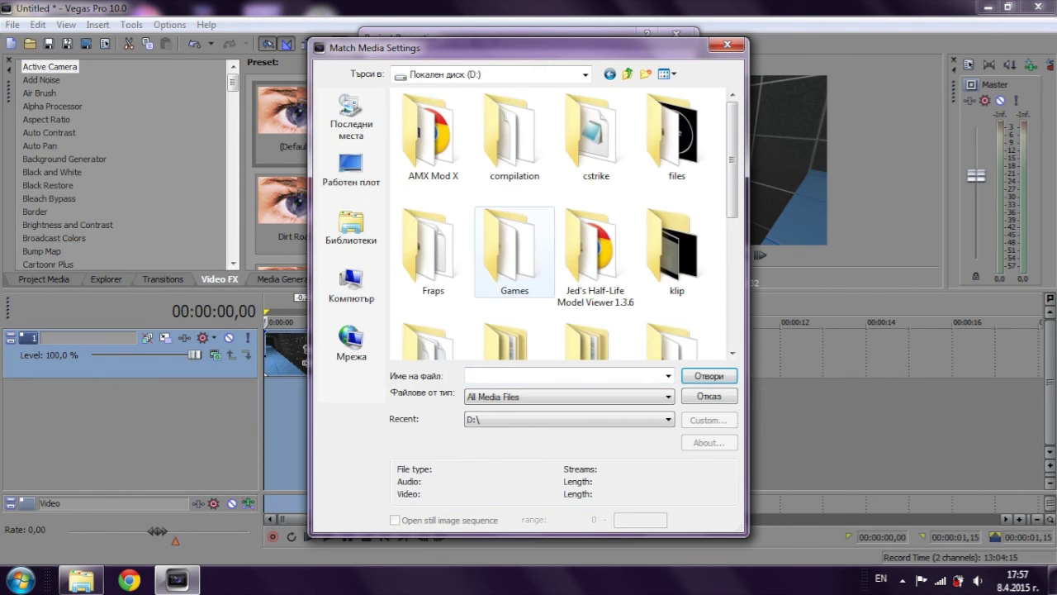
double_click(514, 248)
double_click(426, 125)
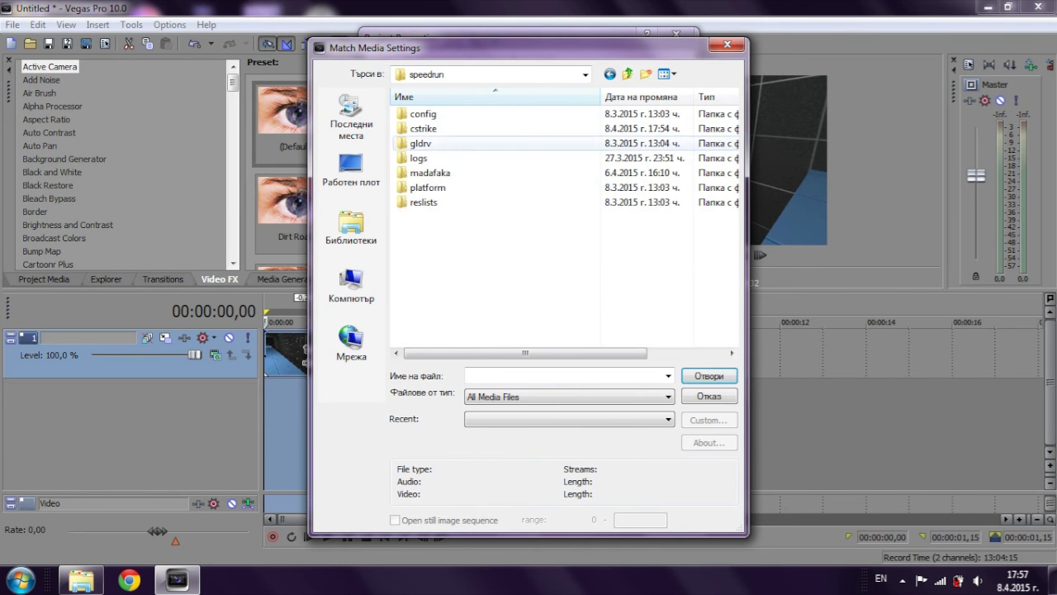
left_click(627, 74)
left_click(627, 74)
- Match the project's video settings to dadsa.avi from the D:\Fraps\Movies folder
double_click(435, 243)
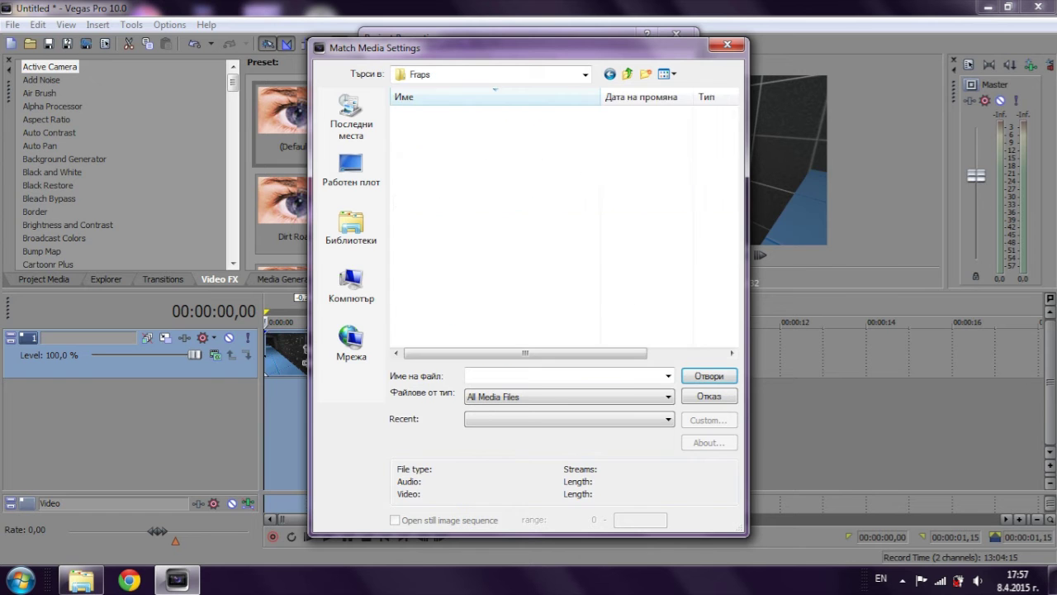
double_click(430, 148)
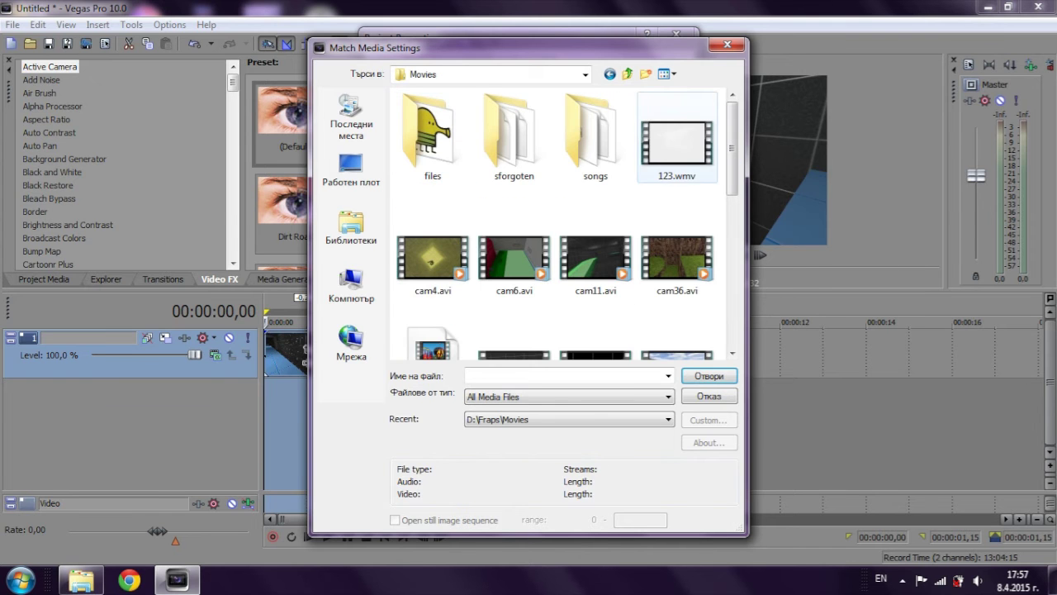
scroll(568, 228, "down", 8)
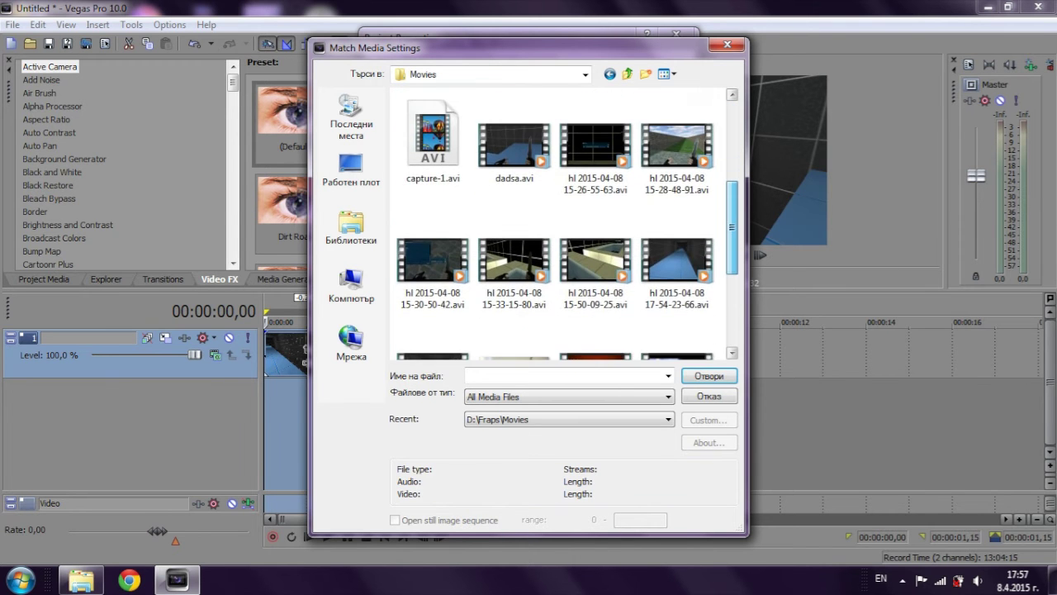
left_click_drag(732, 227, 732, 226)
left_click(515, 147)
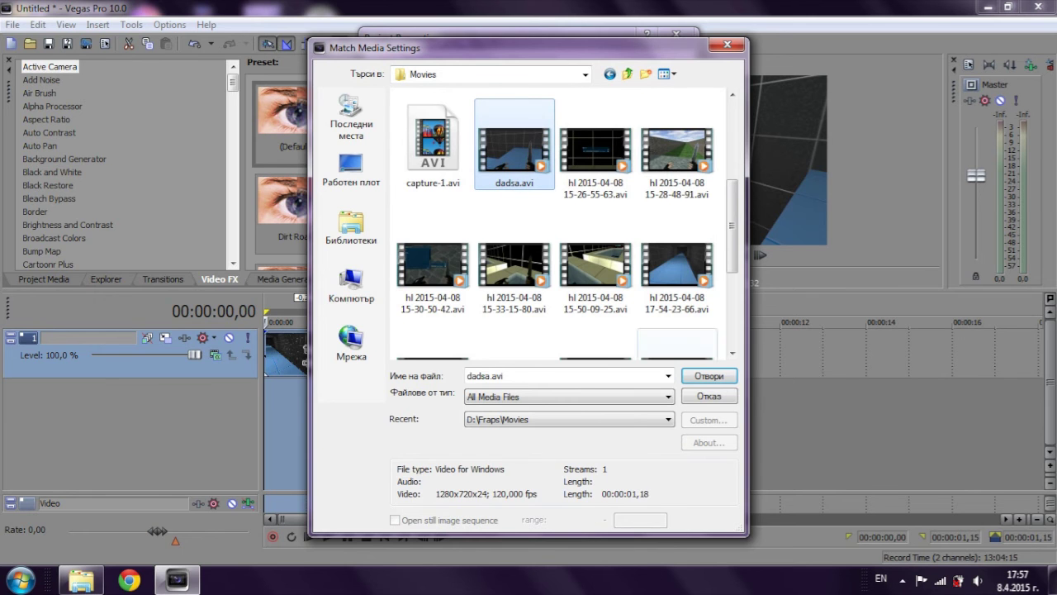
double_click(513, 147)
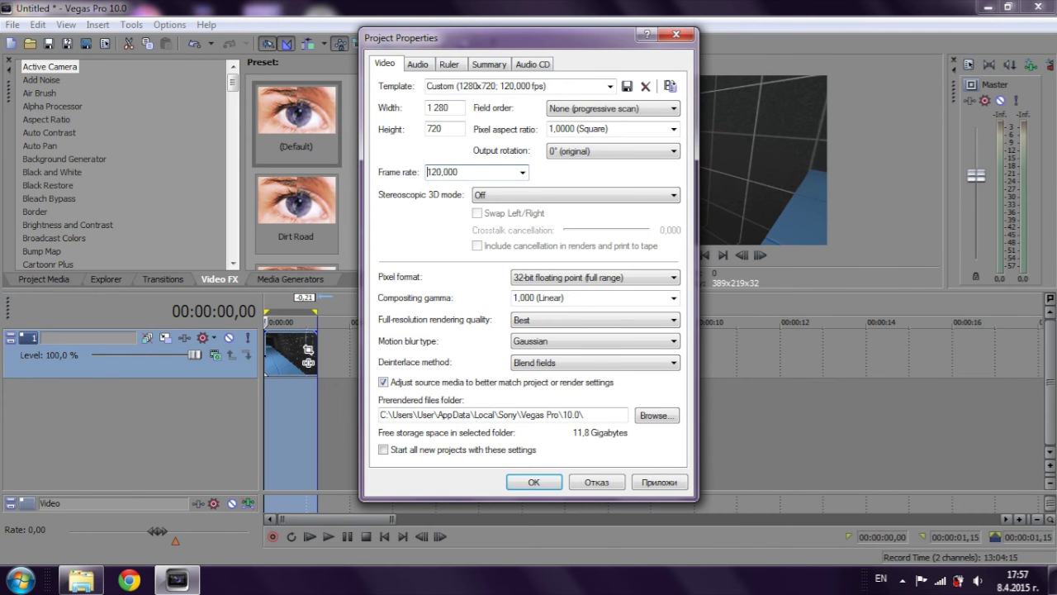
- Set the project's pixel format to 8-bit and its frame rate to 59,940 (Double NTSC)
left_click(595, 278)
left_click(578, 291)
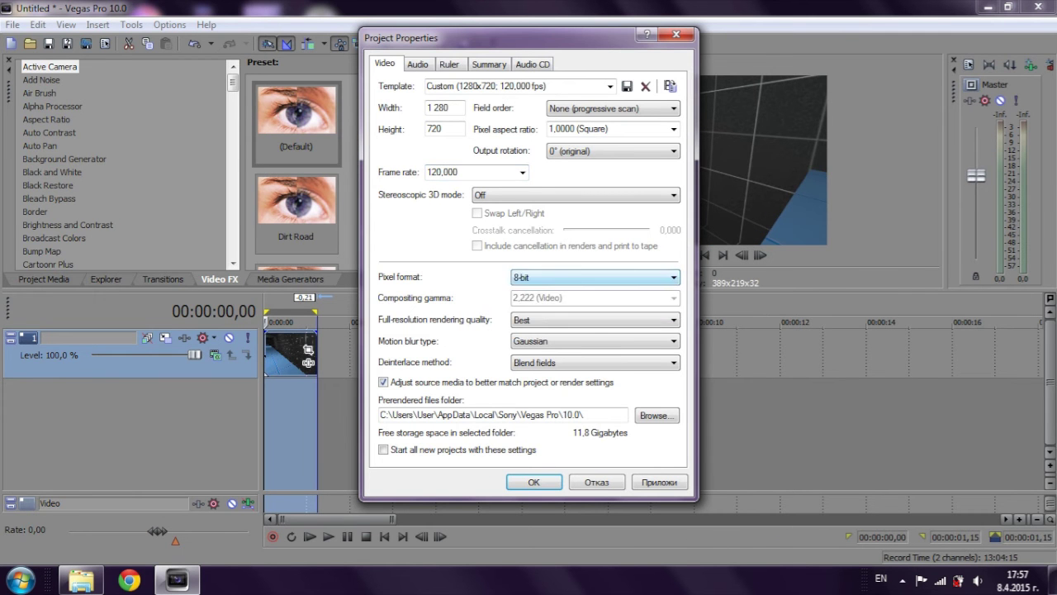
left_click(521, 173)
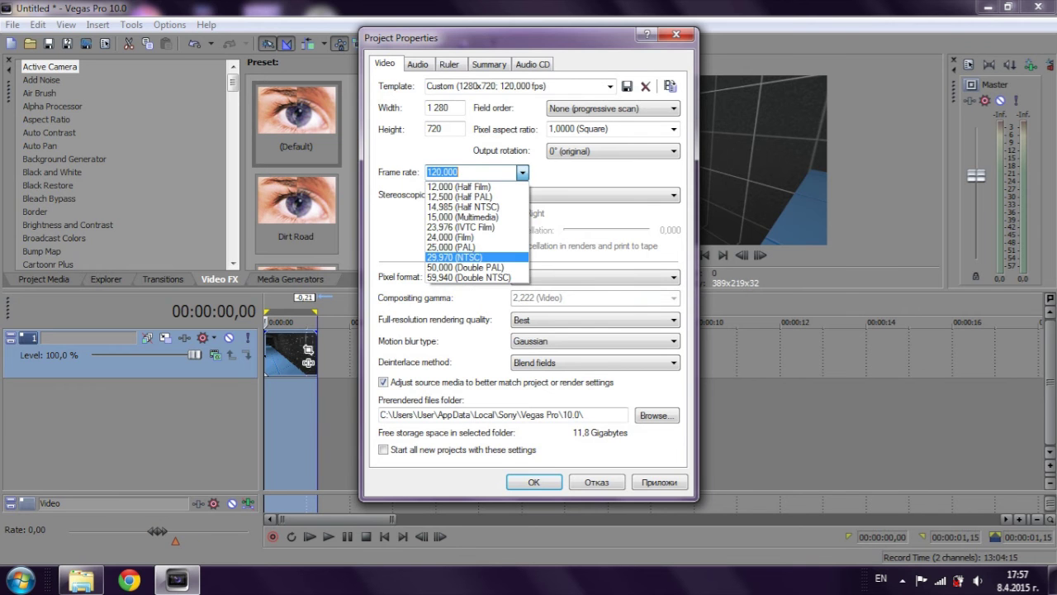
key("Down")
key("Return")
key("alt+Down")
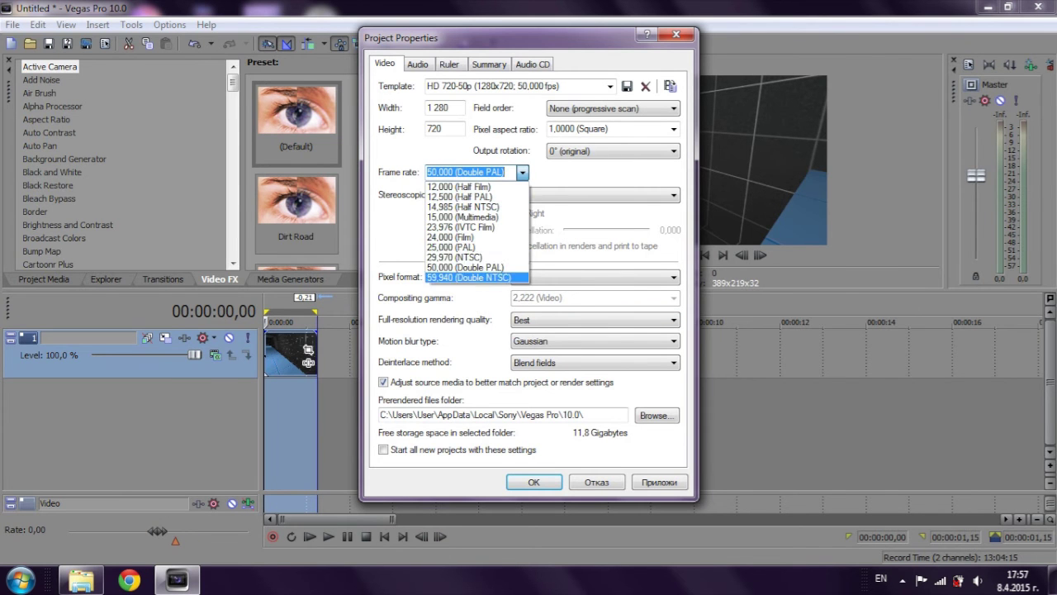
key("Return")
- Make these settings the default for new projects, set the pixel format to 32-bit floating point (full range), and accept the project properties
left_click(383, 450)
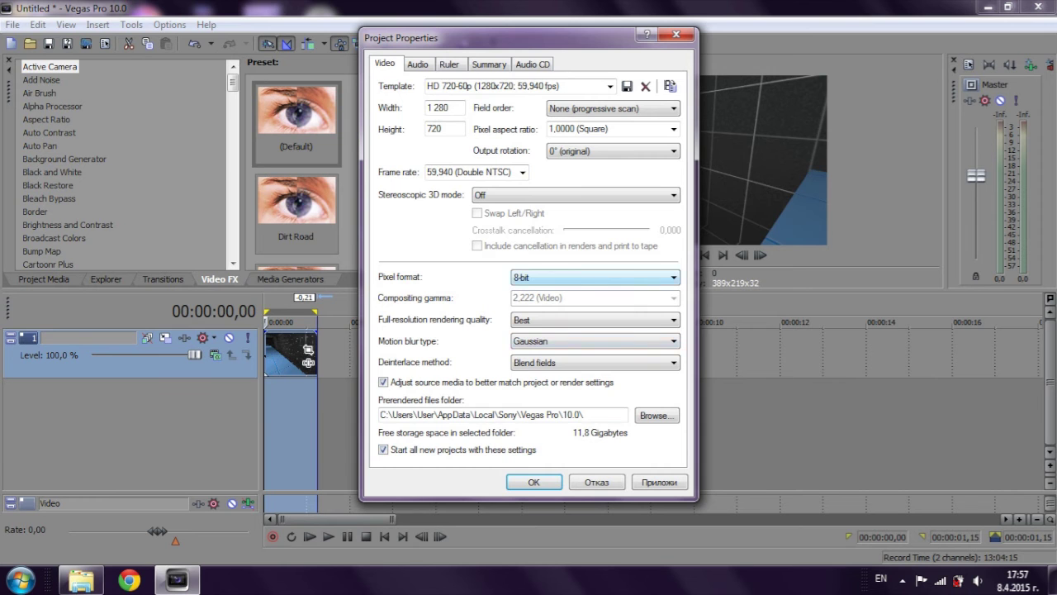
key("ctrl+Tab")
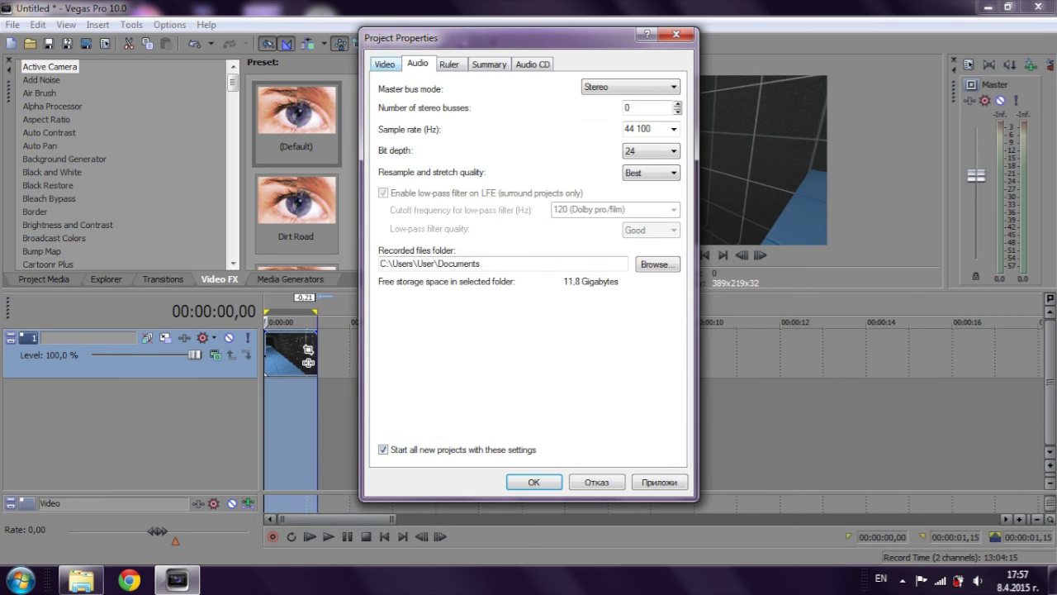
key("ctrl+shift+Tab")
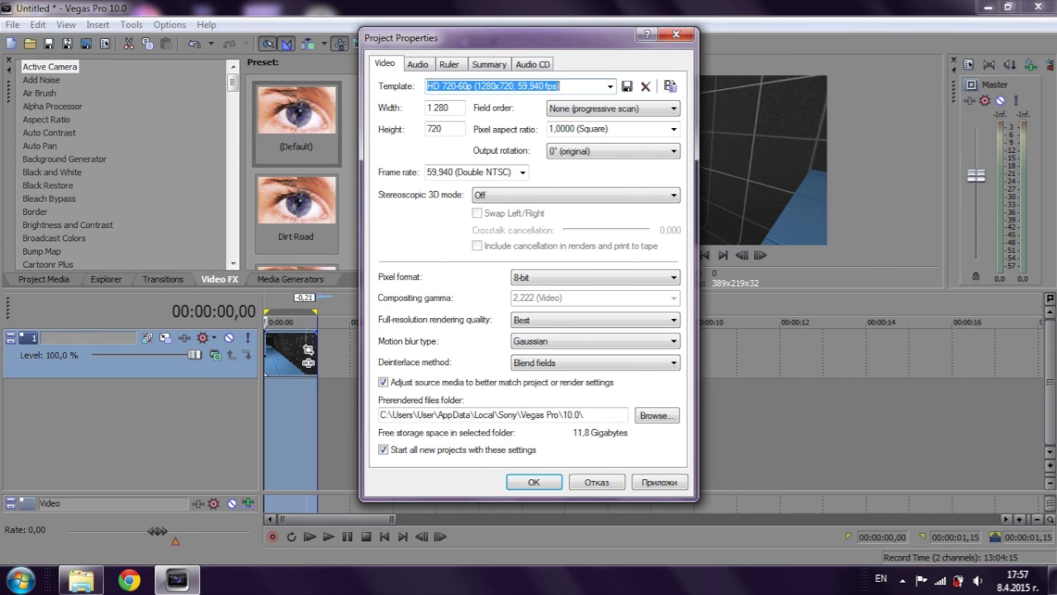
left_click(595, 277)
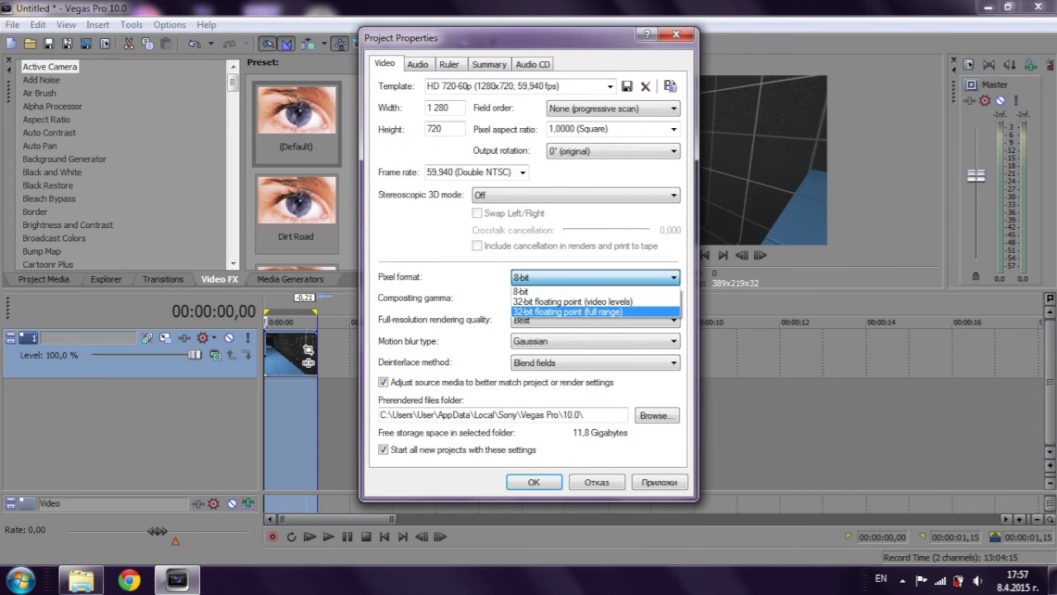
key("Return")
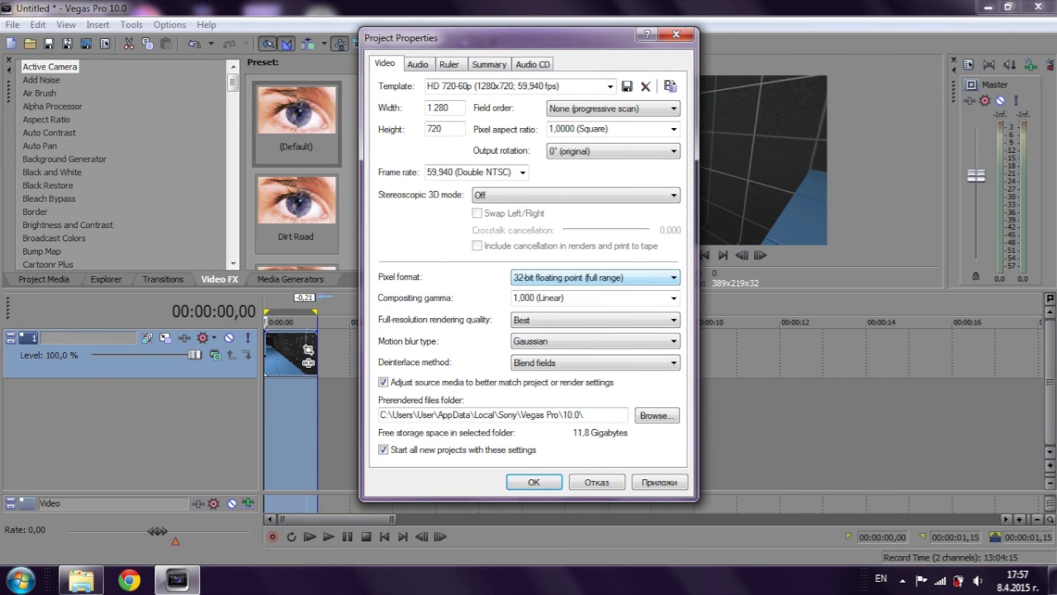
key("Tab")
key("Tab")
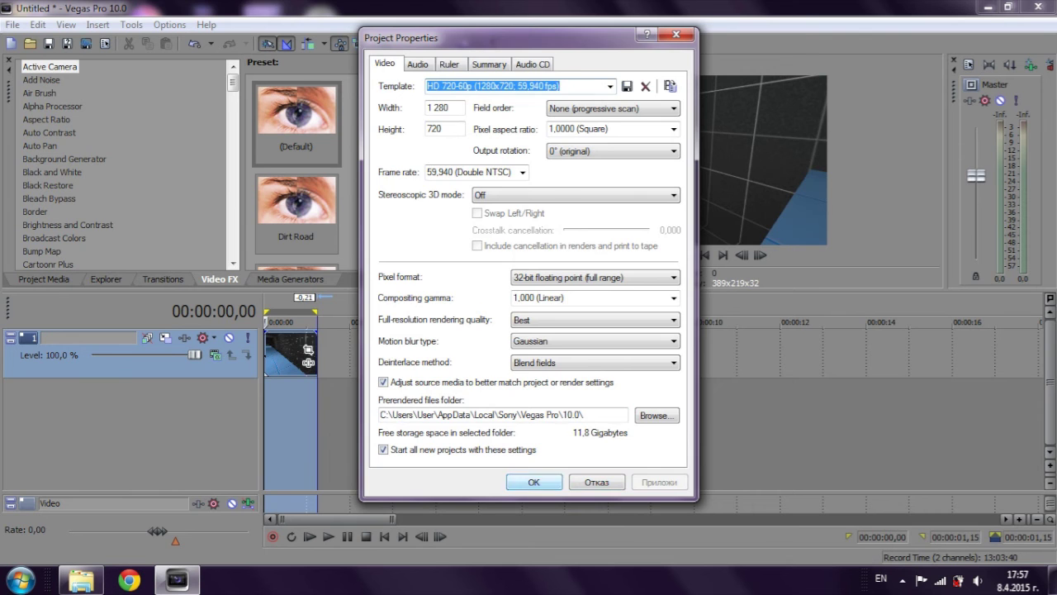
key("Return")
- Play the clip briefly, pause it, and place the playback cursor at 00:00:00,48
key("space")
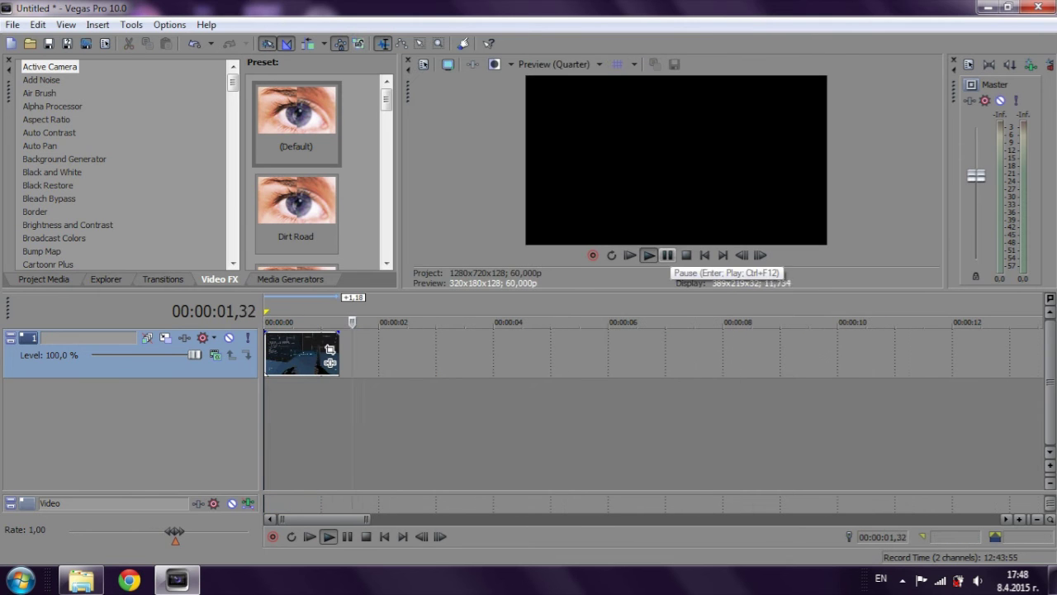
left_click(667, 255)
left_click(309, 355)
- Set the video preview quality to Good (Full) and check the current frame on the full-screen external monitor view
left_click(562, 65)
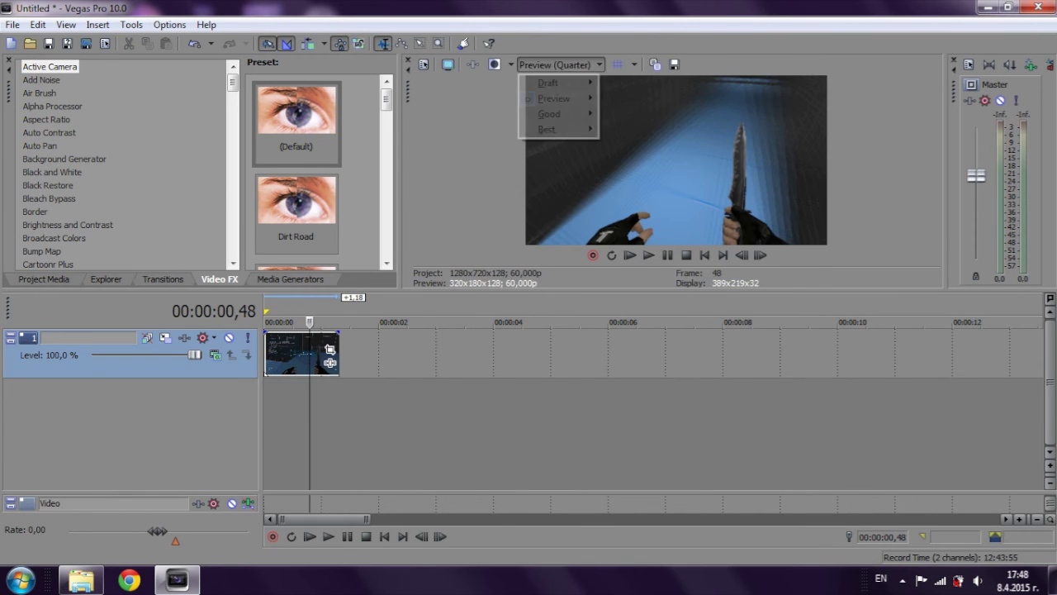
mouse_move(553, 129)
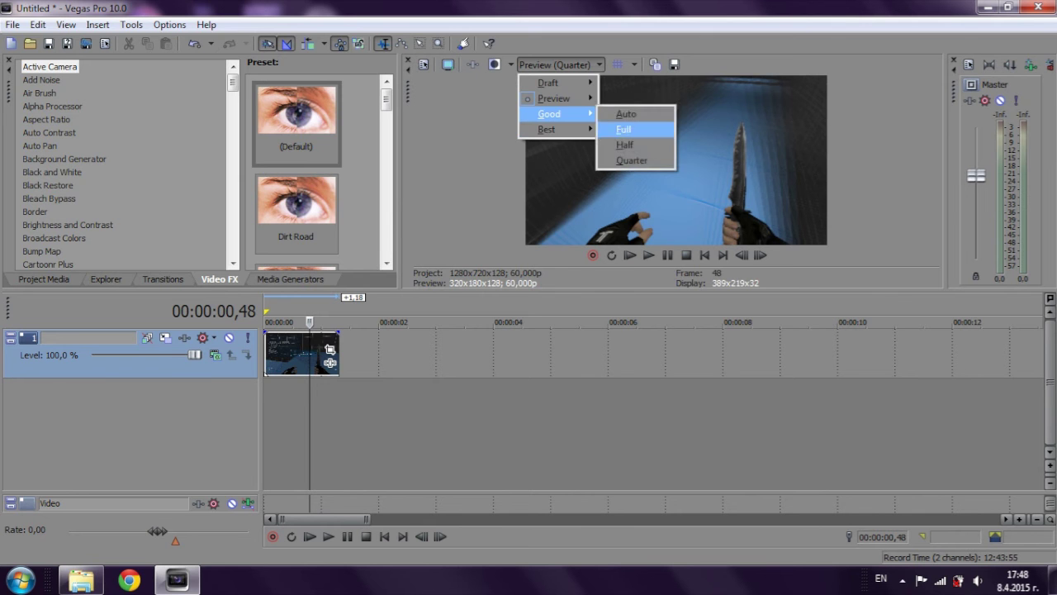
left_click(625, 130)
left_click(448, 63)
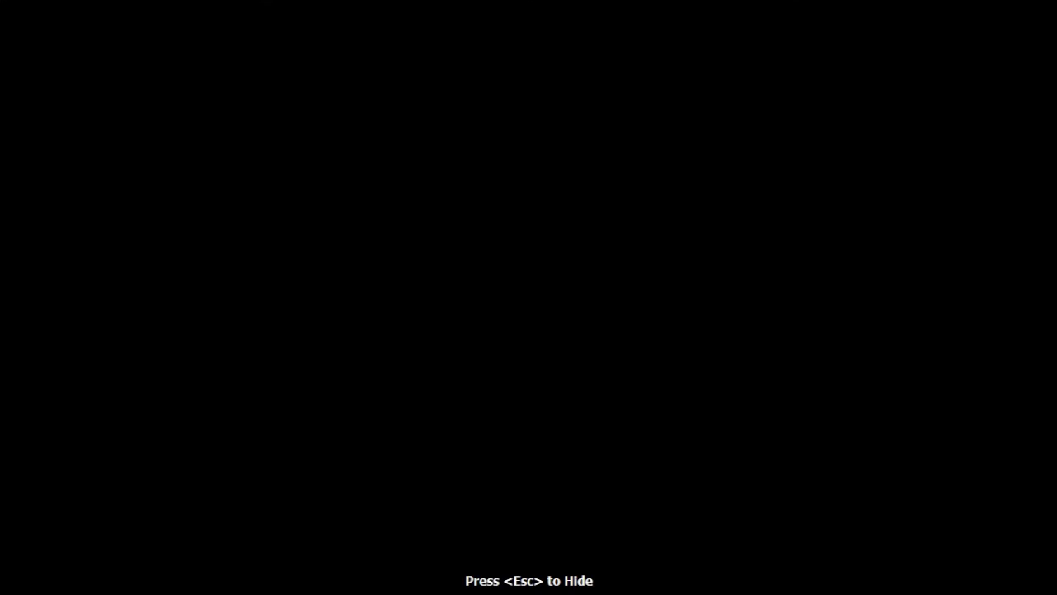
key("Escape")
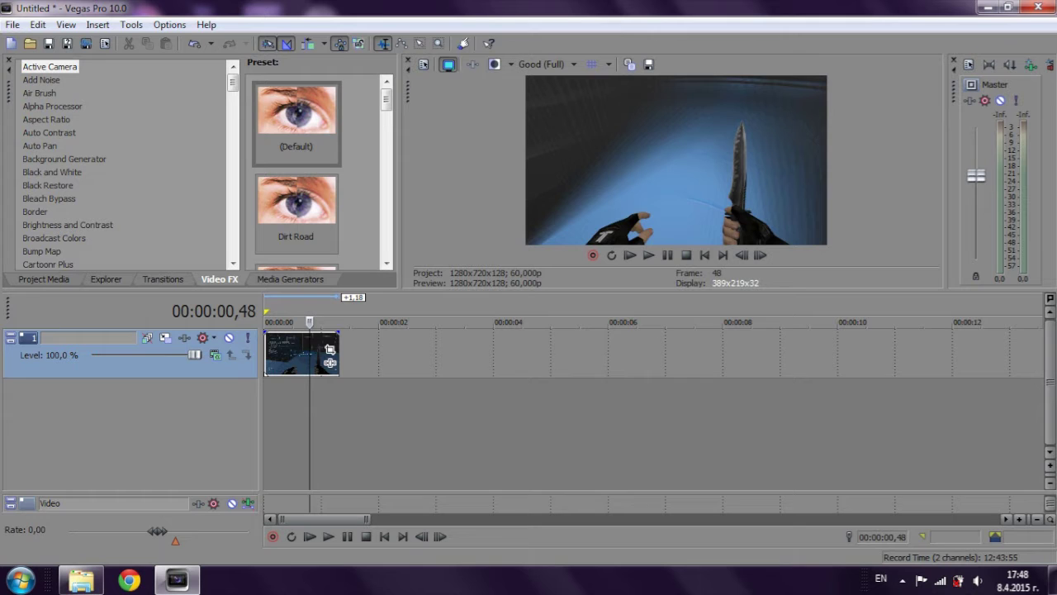
- Apply the Soft Contrast effect's Soft Moderate Contrast preset to the dadsa clip and set its stretch range to 100,00
scroll(536, 356, "up", 5)
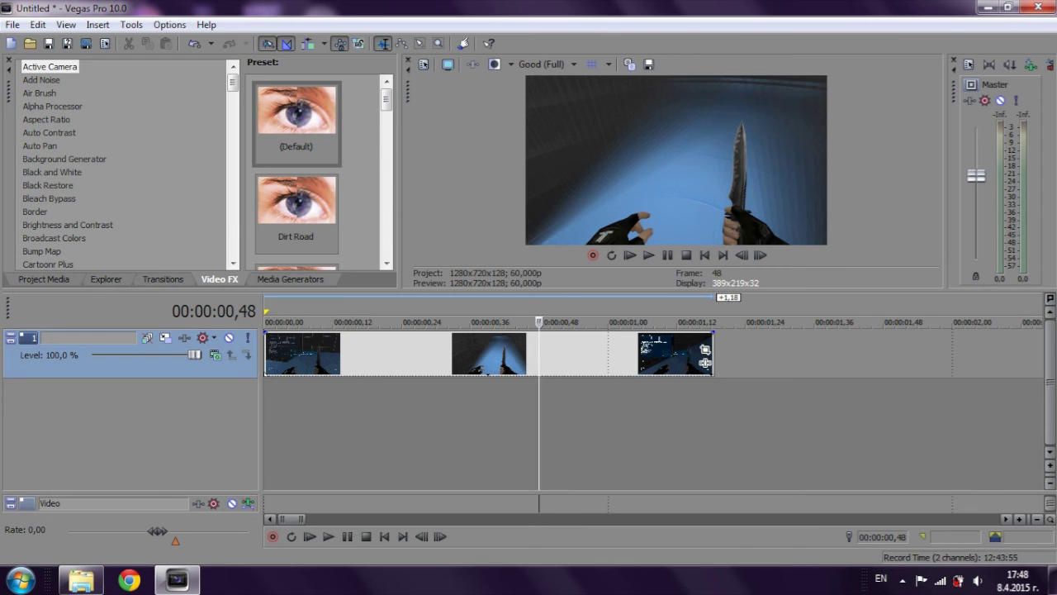
left_click(48, 186)
key("s")
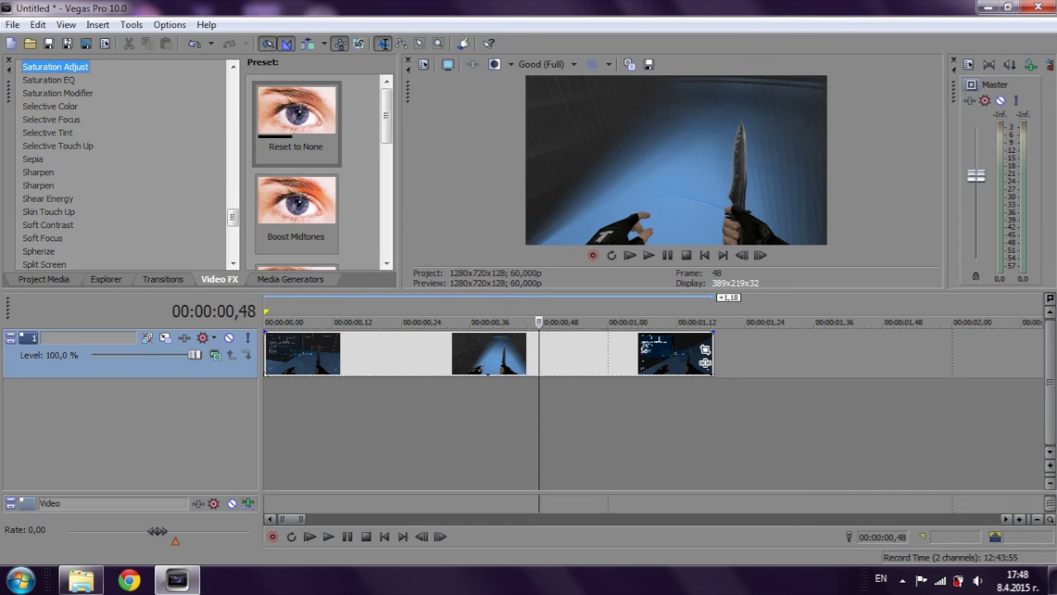
left_click(48, 225)
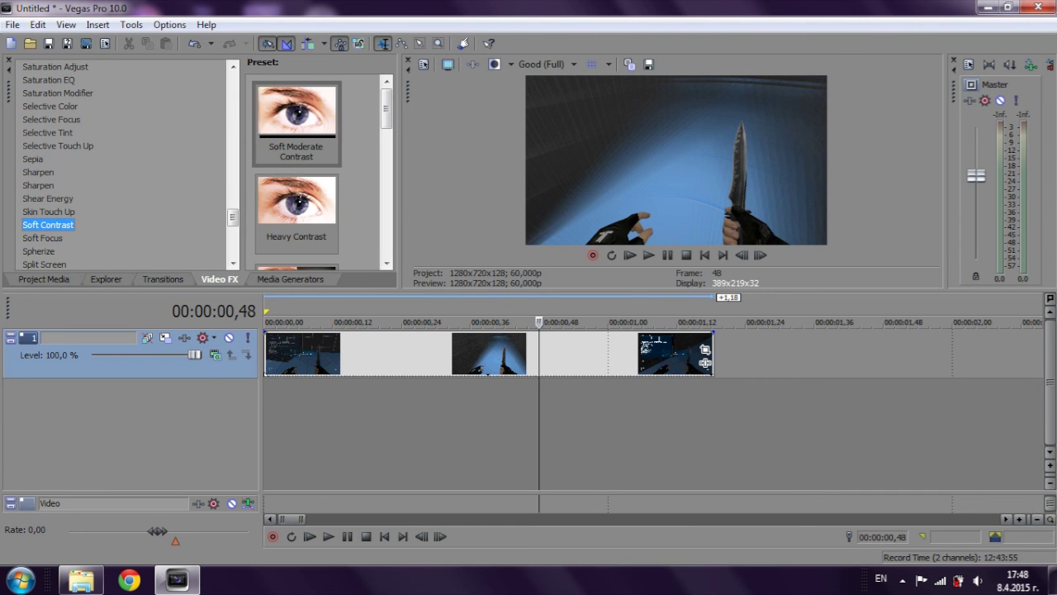
left_click(297, 124)
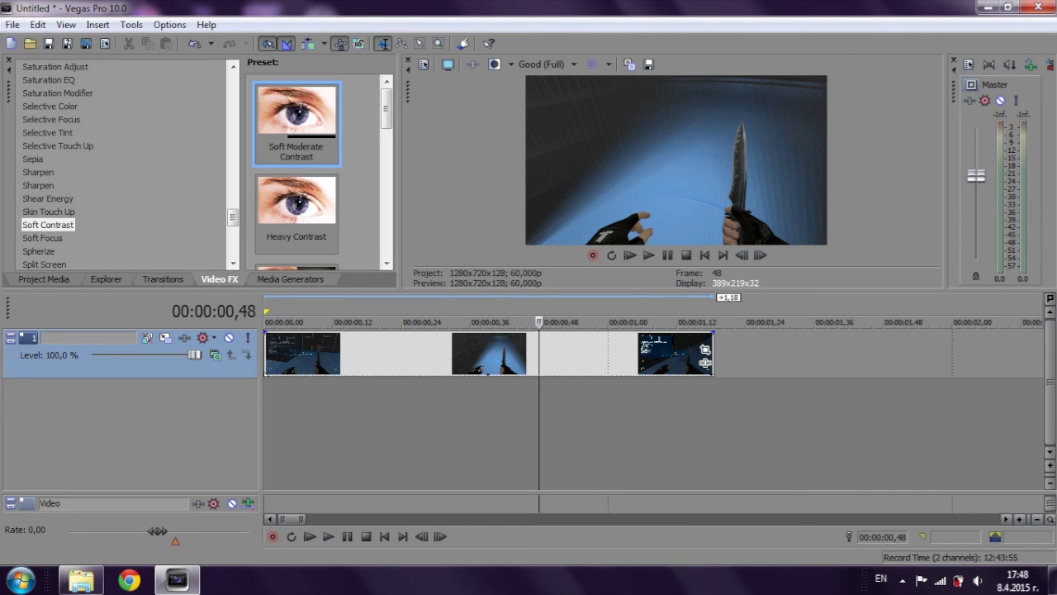
left_click_drag(296, 124, 488, 355)
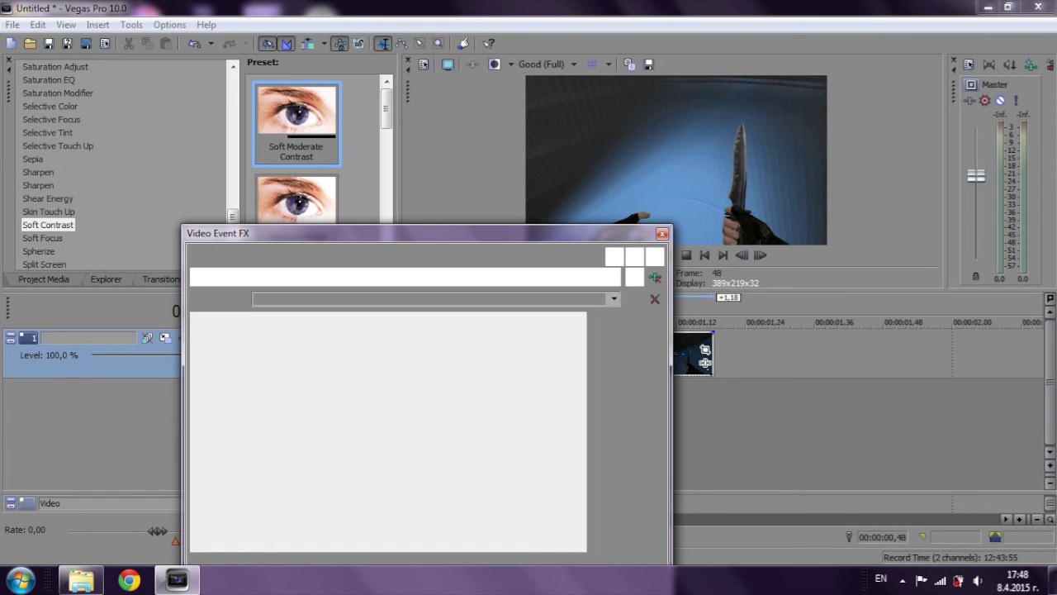
left_click_drag(324, 388, 465, 388)
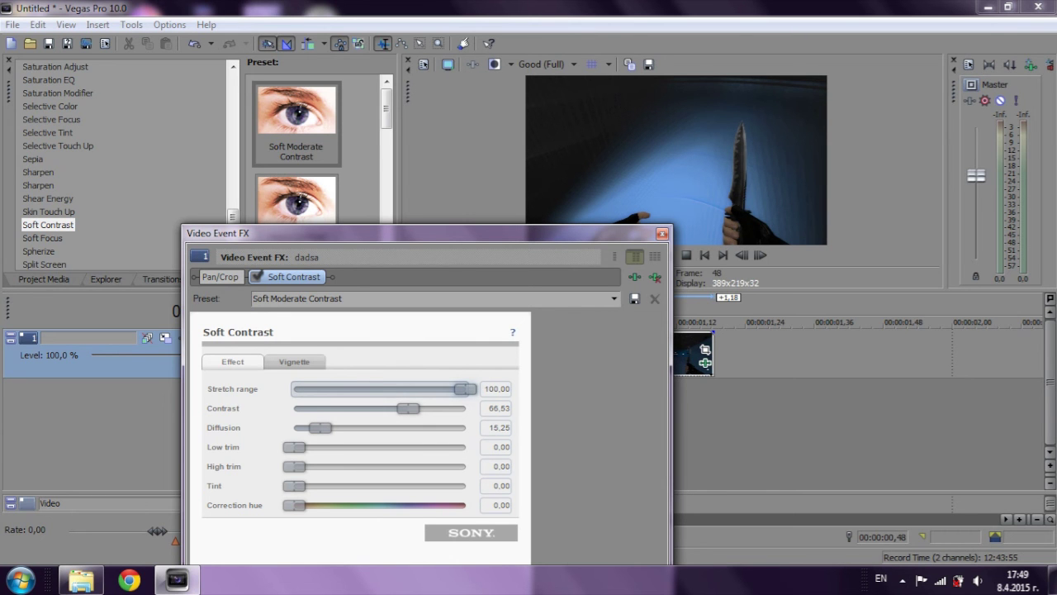
- Set the video preview quality to Preview (Half)
left_click(547, 65)
mouse_move(553, 98)
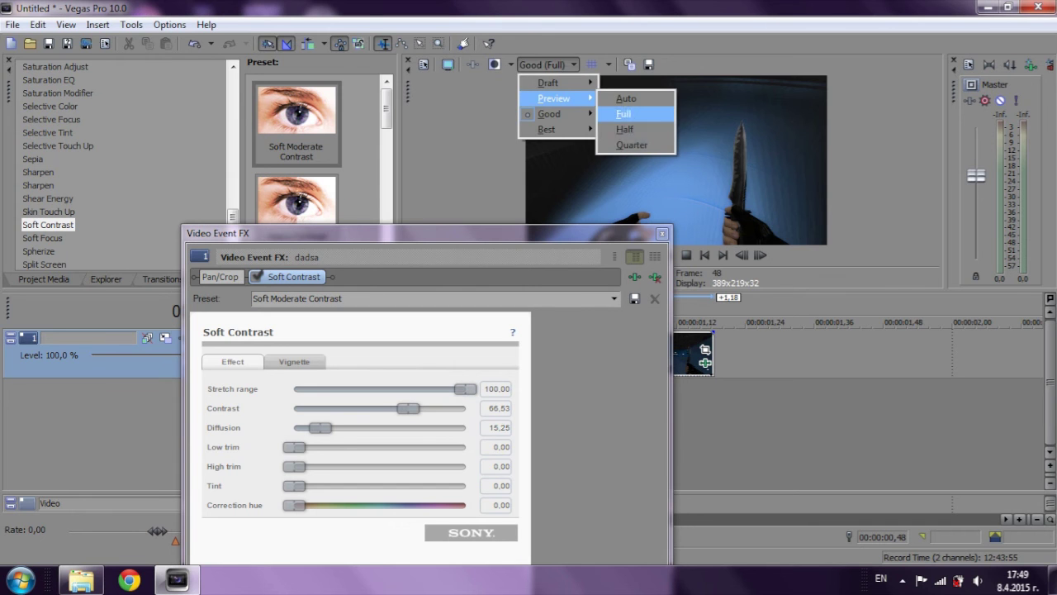
left_click(625, 129)
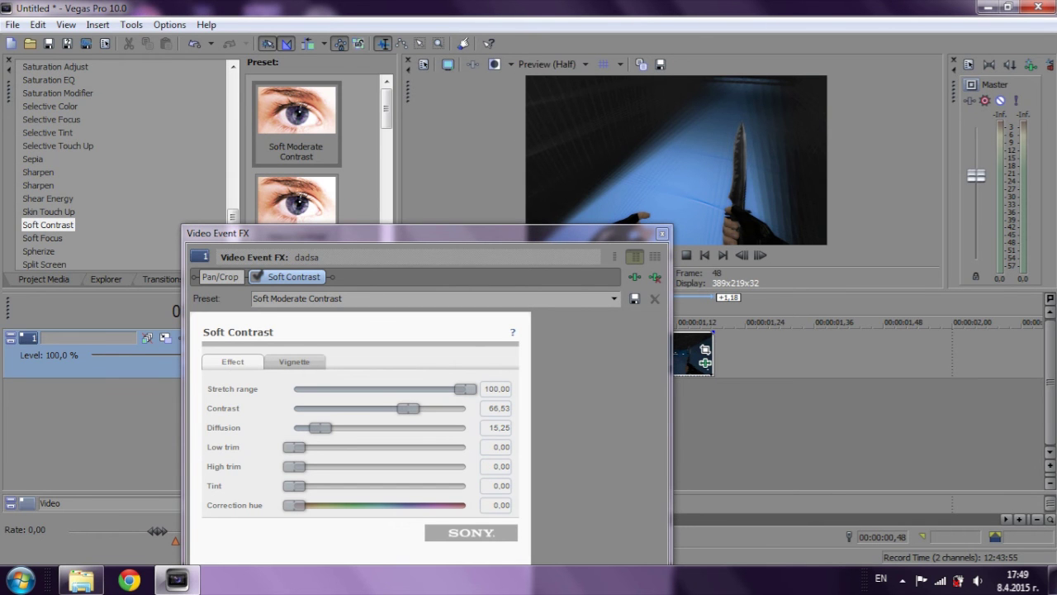
- Set the Soft Contrast effect's contrast to 60,64, close the effect settings, and select the clip's full time range
mouse_move(408, 408)
left_mouse_down()
mouse_move(382, 408)
mouse_move(397, 408)
left_mouse_up()
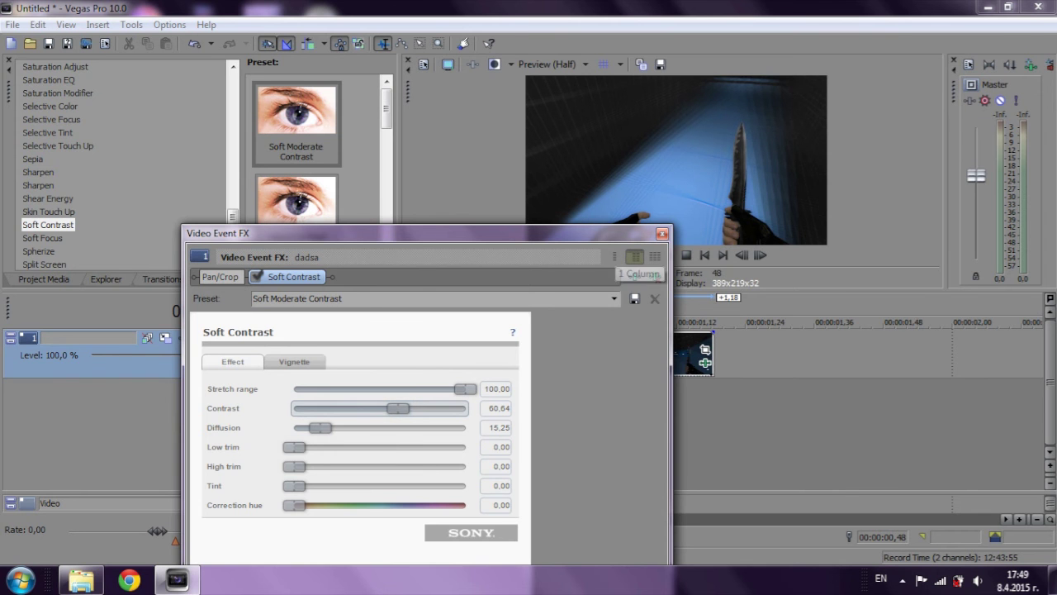
left_click(662, 234)
double_click(588, 355)
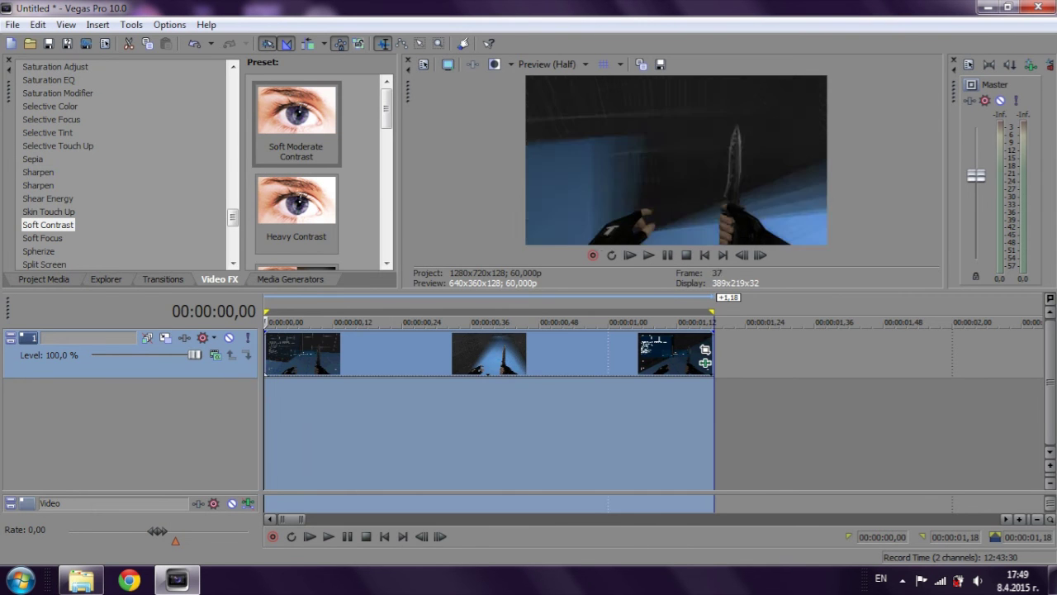
- Start rendering the project to a new file in the Movies folder and name the output file test
left_click(13, 25)
left_click(43, 135)
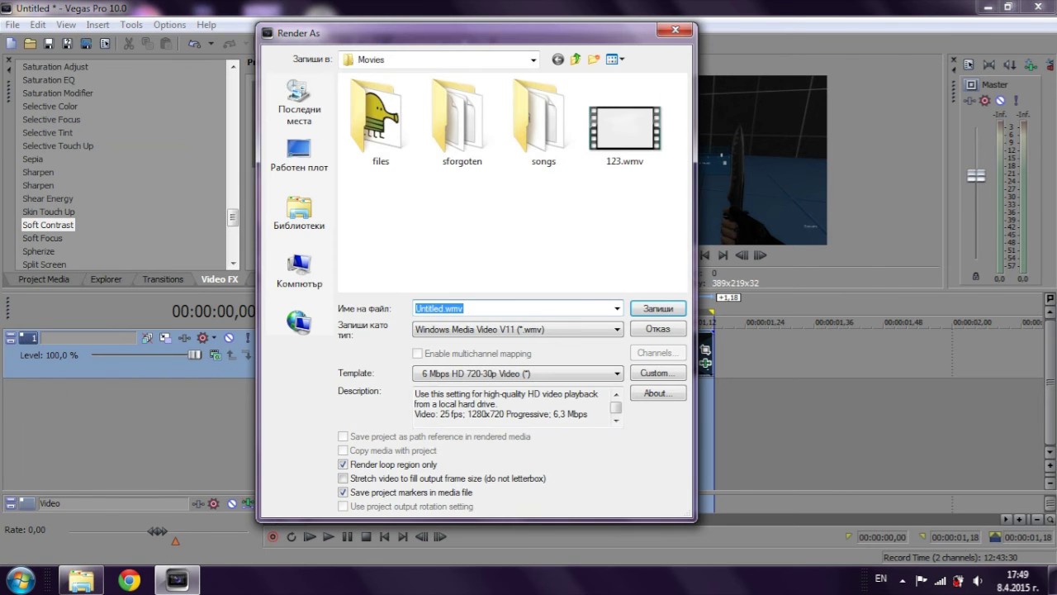
type("tes")
key("BackSpace")
type("est")
- Choose Windows Media Video V11 (*.wmv) as the render's output format
left_click(519, 373)
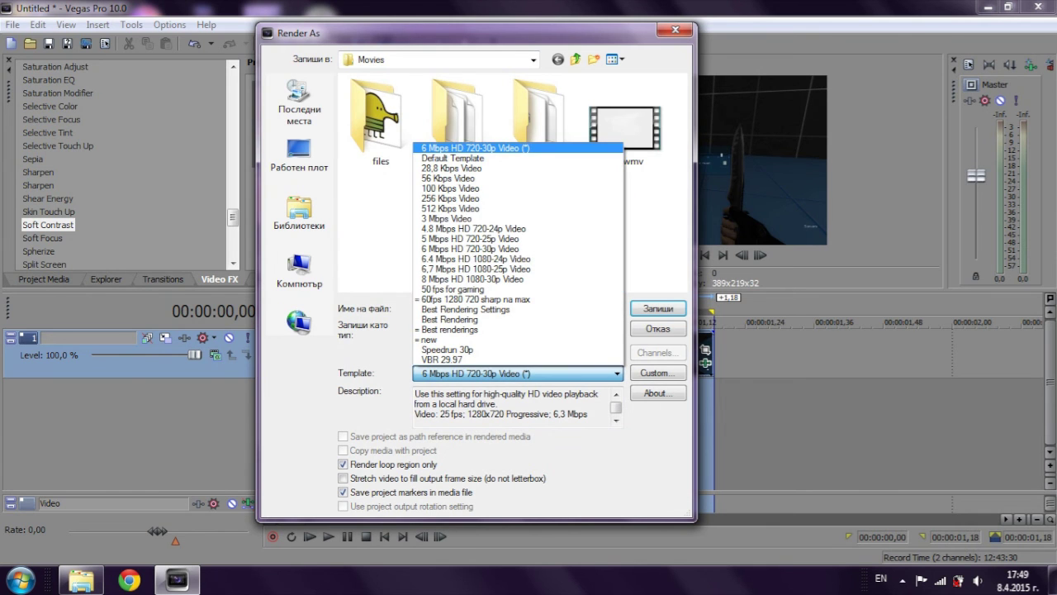
key("End")
key("Escape")
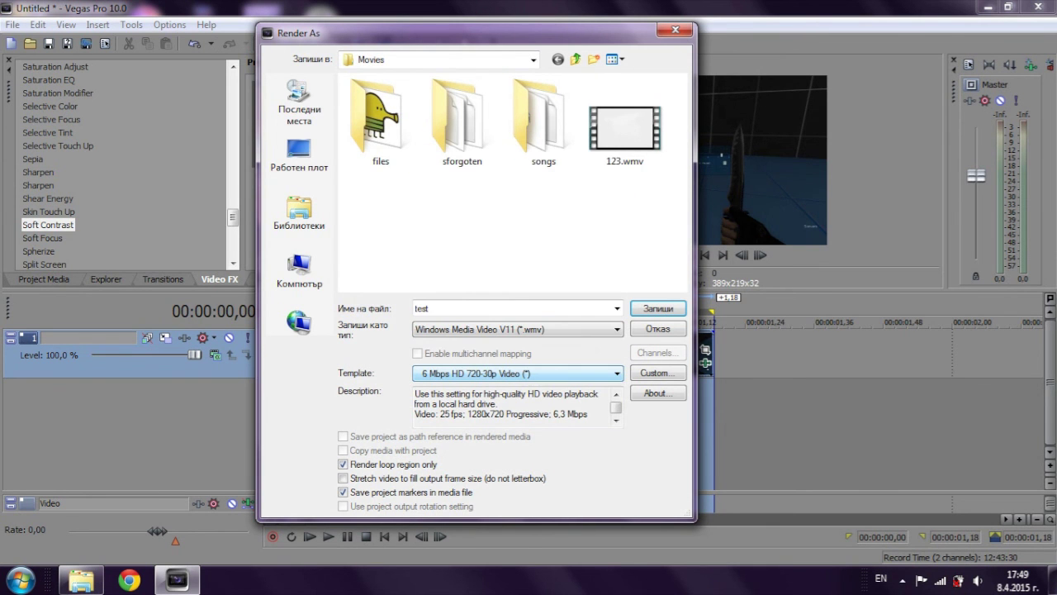
left_click(519, 329)
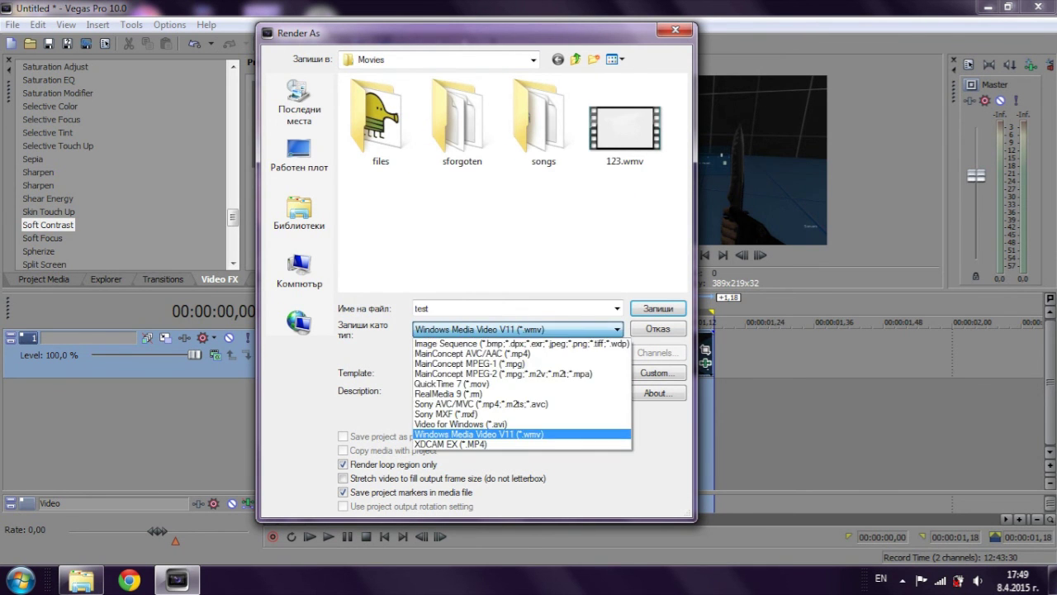
left_click(519, 434)
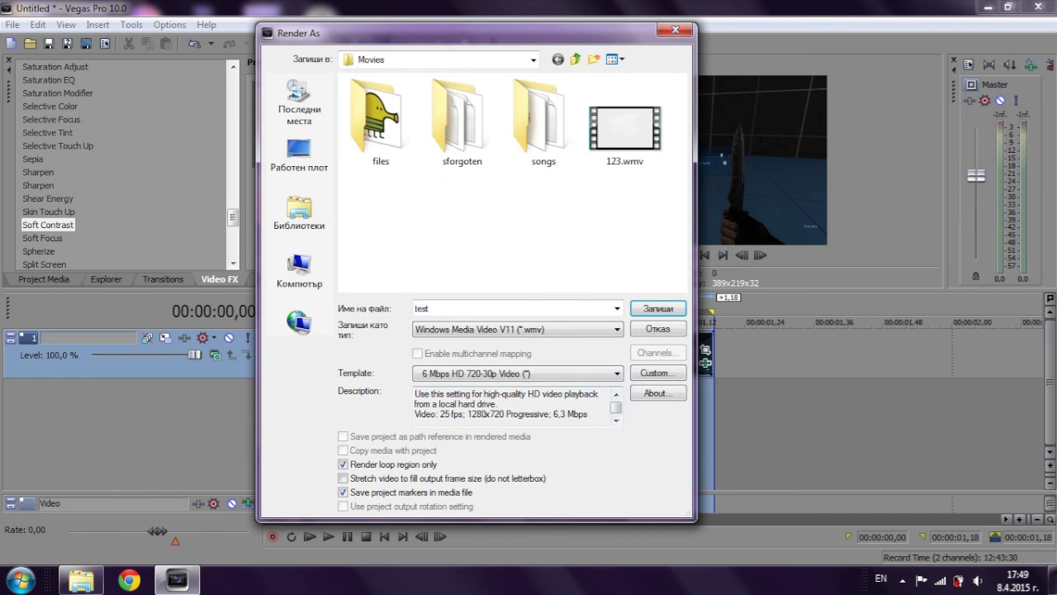
- Select the 6 Mbps HD 720-30p Video render template and open its custom settings
key("alt+Down")
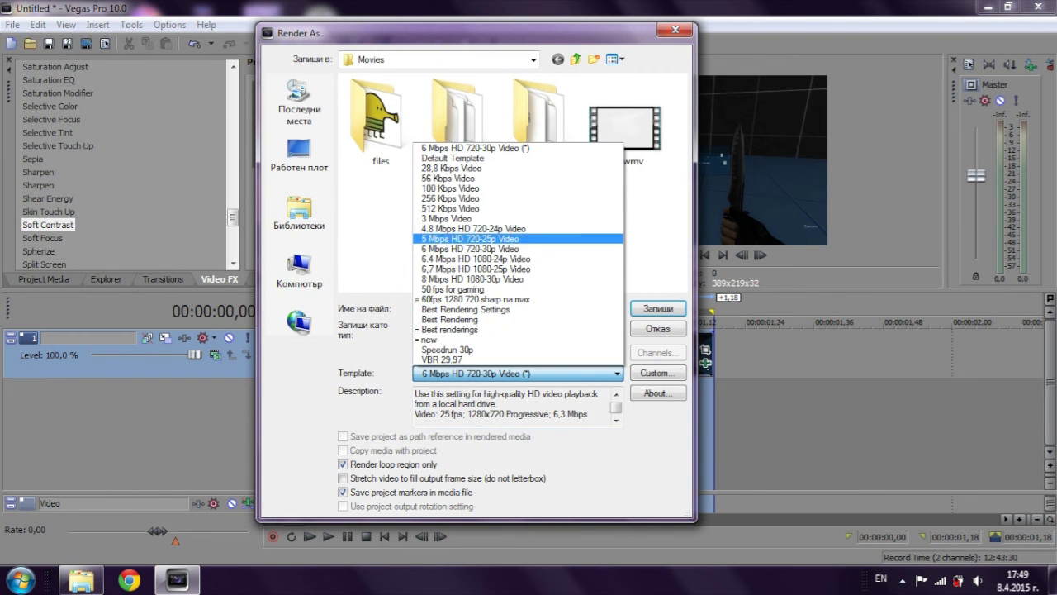
key("Down")
key("Down")
key("Down")
key("Down")
key("Return")
key("Tab")
key("Return")
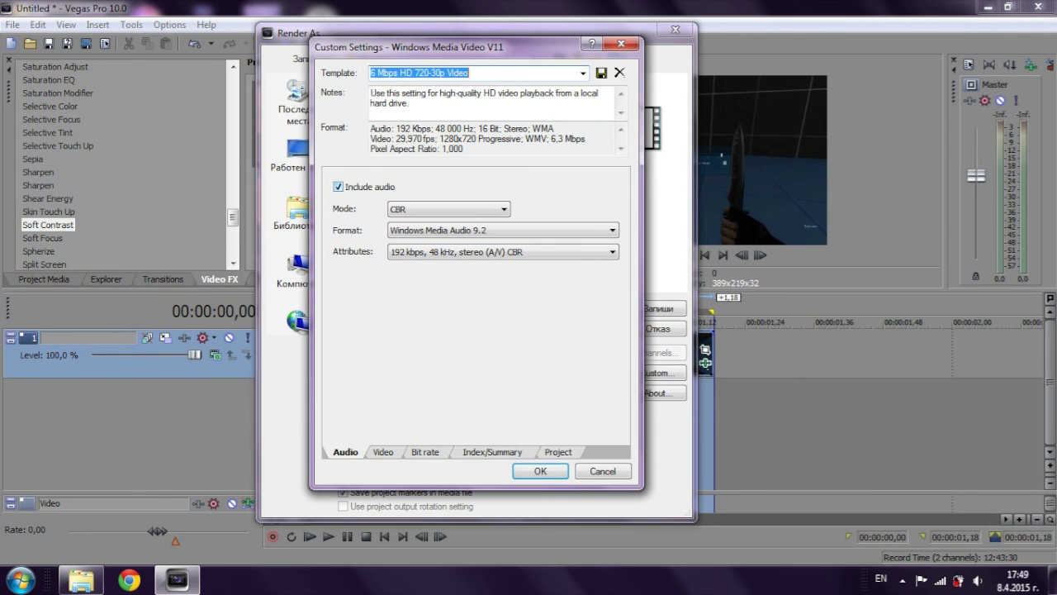
- Keep audio included in the render and choose the attributes for the Windows Media Audio 9.2 format
left_click(338, 187)
left_click(339, 187)
left_click(503, 252)
key("Down")
key("Down")
key("Down")
key("Down")
key("Down")
key("Down")
key("Down")
key("Down")
key("Down")
key("Down")
key("Down")
key("Down")
key("Return")
- Set the render's video mode to Quality VBR with quality at 100 %
left_click(383, 452)
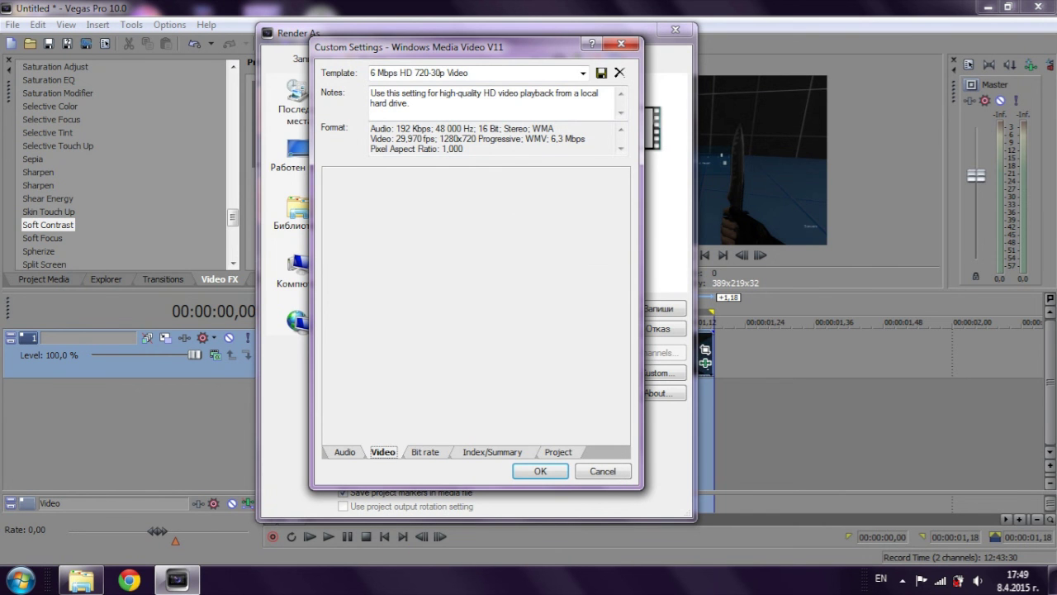
left_click(448, 186)
key("Up")
key("Return")
key("Tab")
key("Tab")
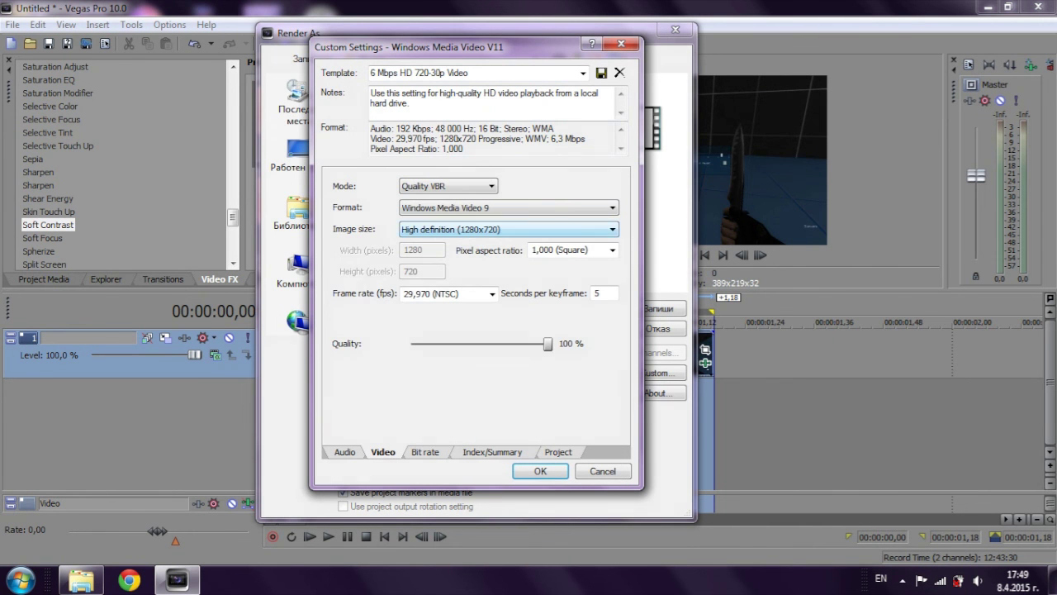
left_click_drag(548, 343, 549, 344)
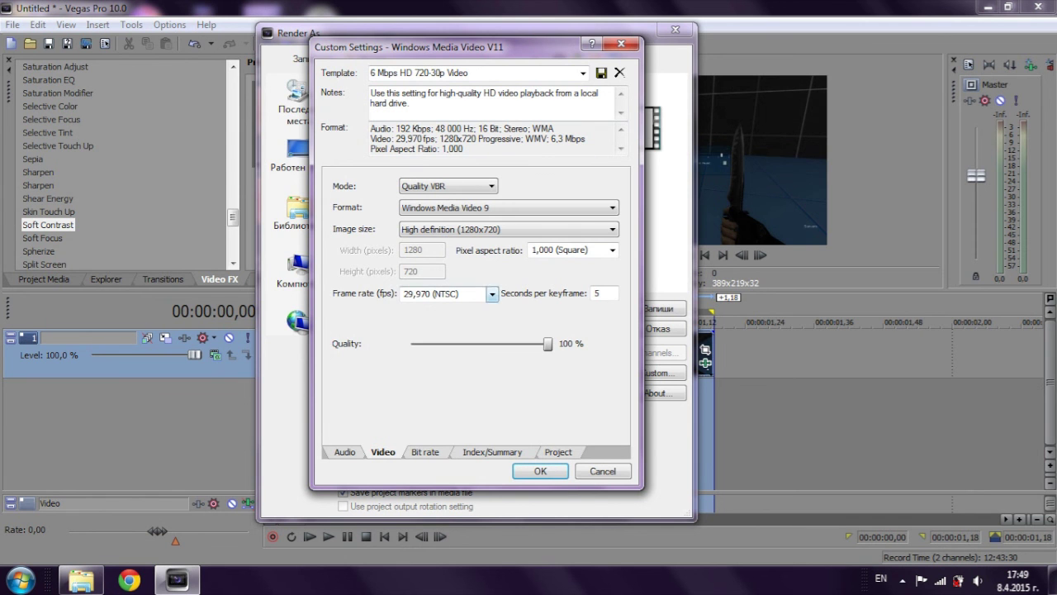
- Set the render's video frame rate to 60 fps
left_click(492, 294)
left_click(492, 294)
left_click(492, 294)
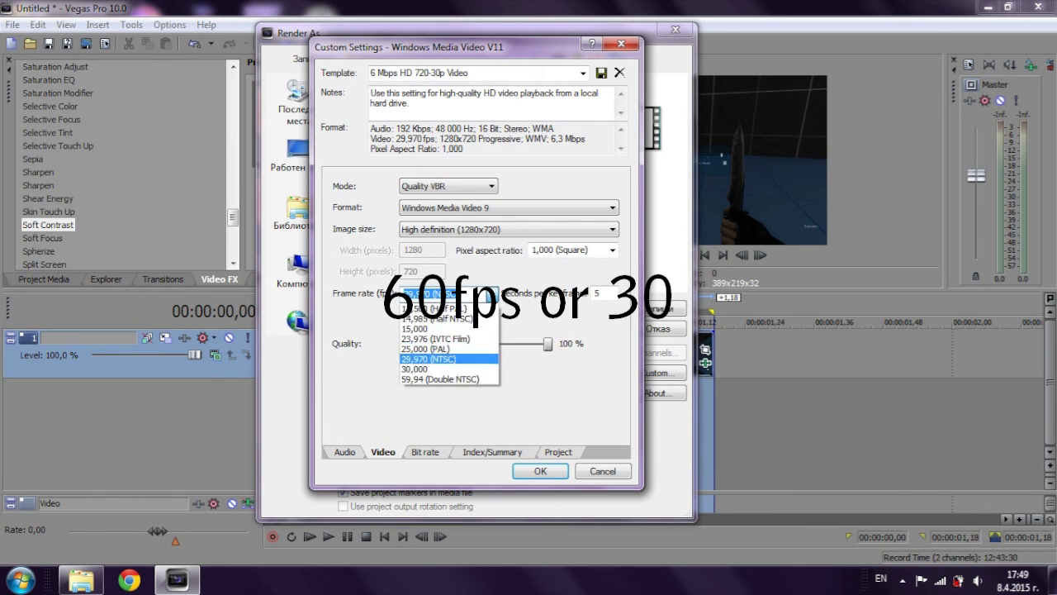
type("60")
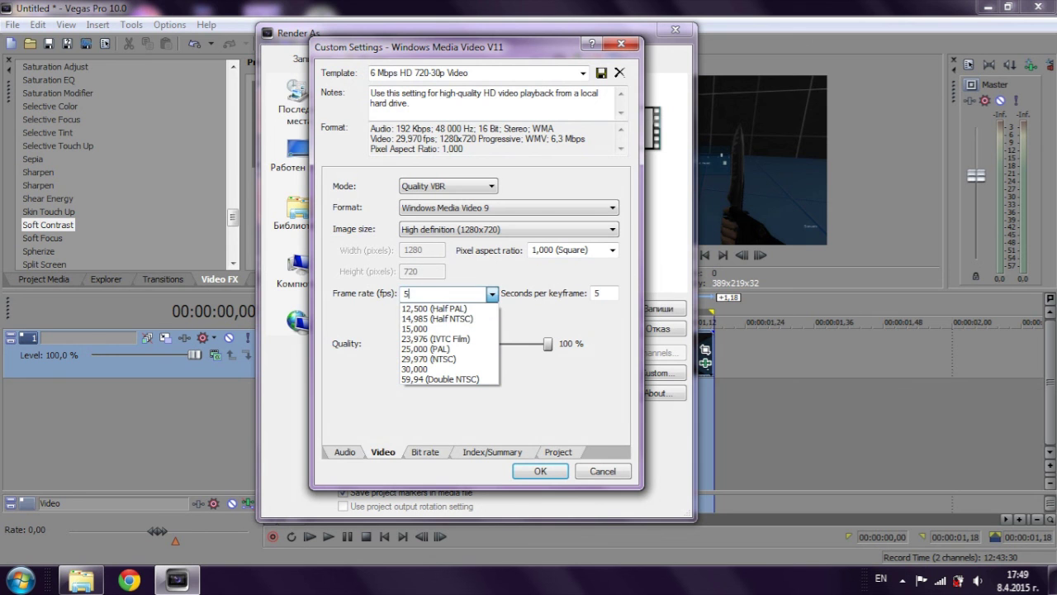
key("Return")
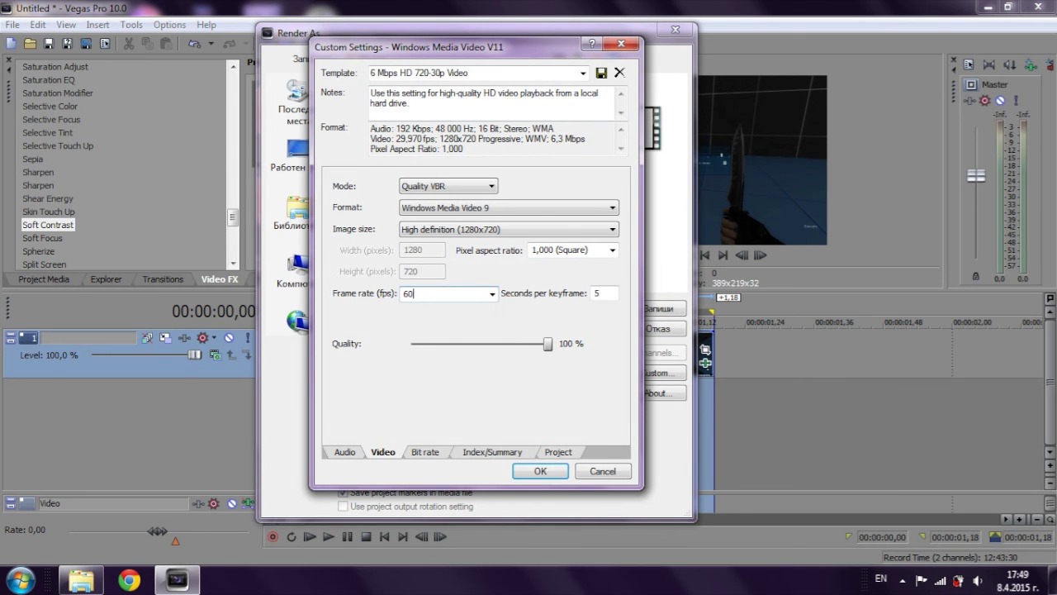
- Set the render's project video rendering quality to Best
key("ctrl+Tab")
key("ctrl+Tab")
key("ctrl+Tab")
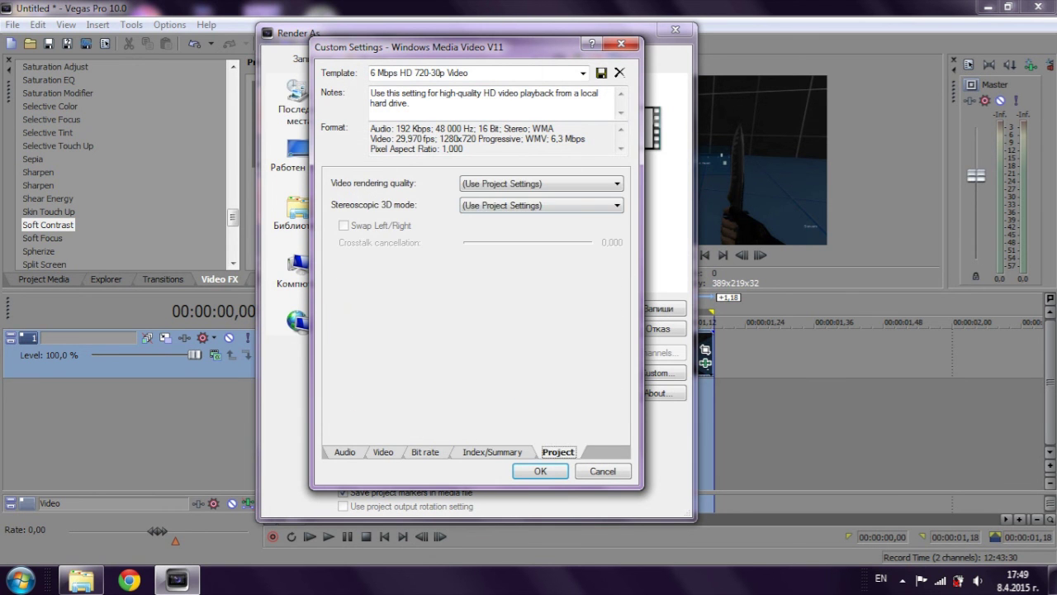
key("alt+Down")
key("Down")
key("Down")
key("Down")
key("Down")
key("Return")
- Enter 60 fps as the video frame rate again and examine the available image sizes
key("ctrl+shift+Tab")
key("ctrl+shift+Tab")
key("ctrl+shift+Tab")
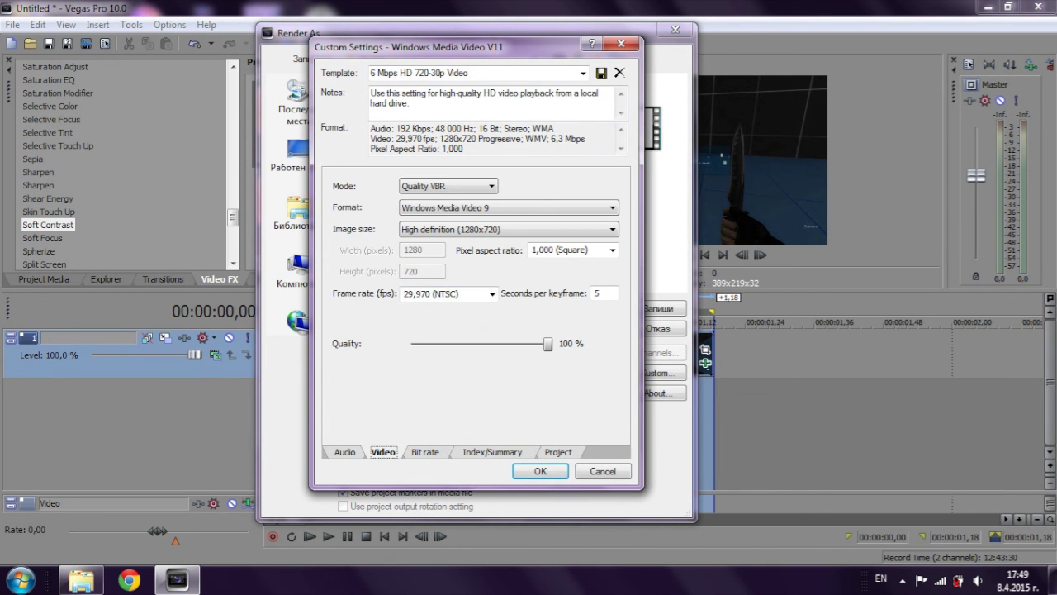
key("Tab")
type("60")
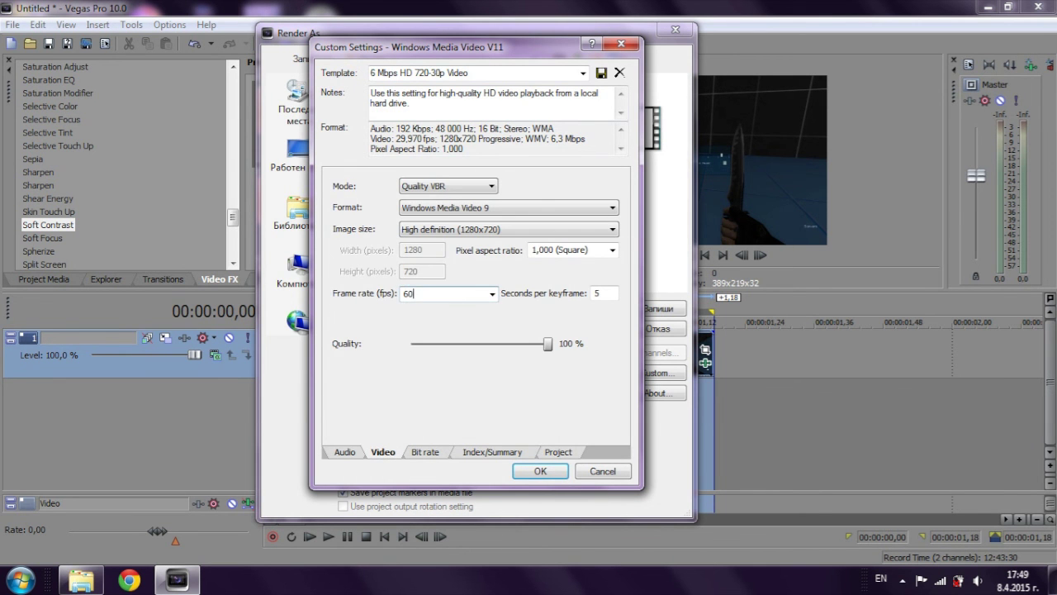
left_click(426, 452)
left_click(383, 452)
left_click(611, 229)
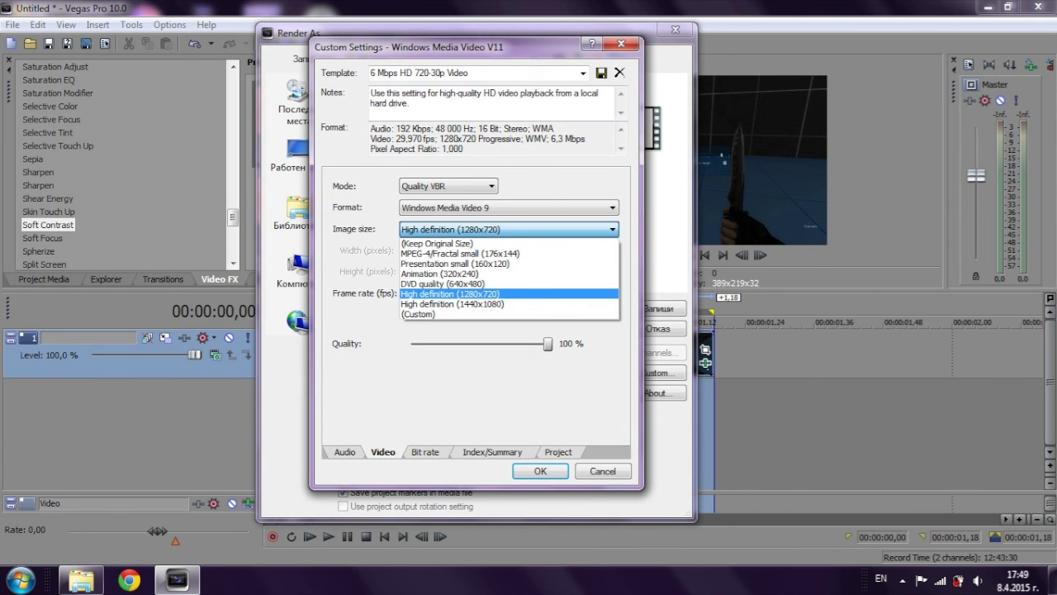
left_click(611, 230)
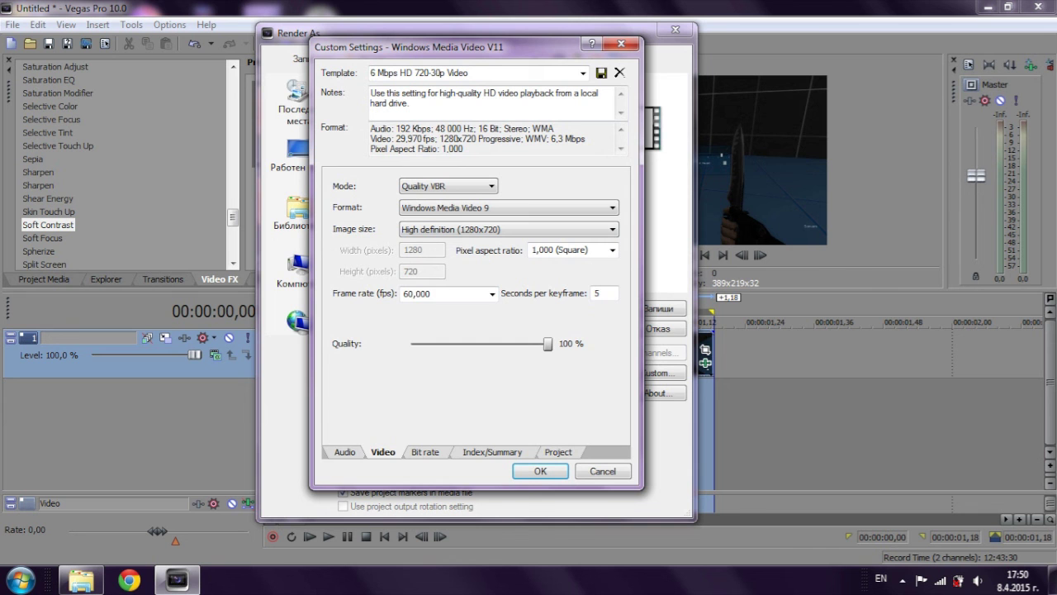
- Set the video frame rate to 29,970 (NTSC) and start rendering test.wmv with the custom settings
left_click(492, 294)
key("Up")
key("Up")
key("Return")
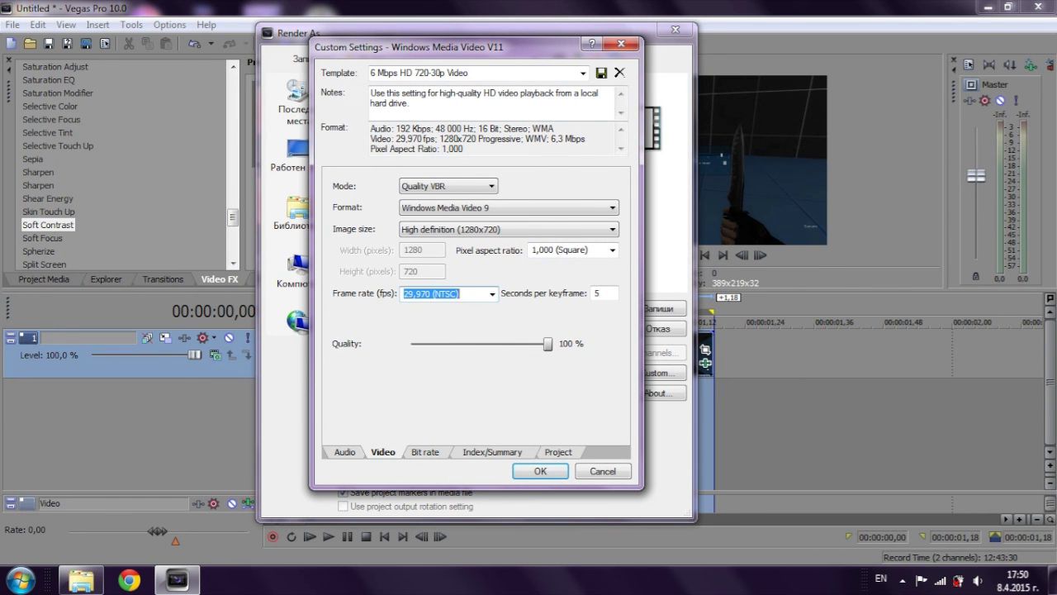
key("Return")
key("Return")
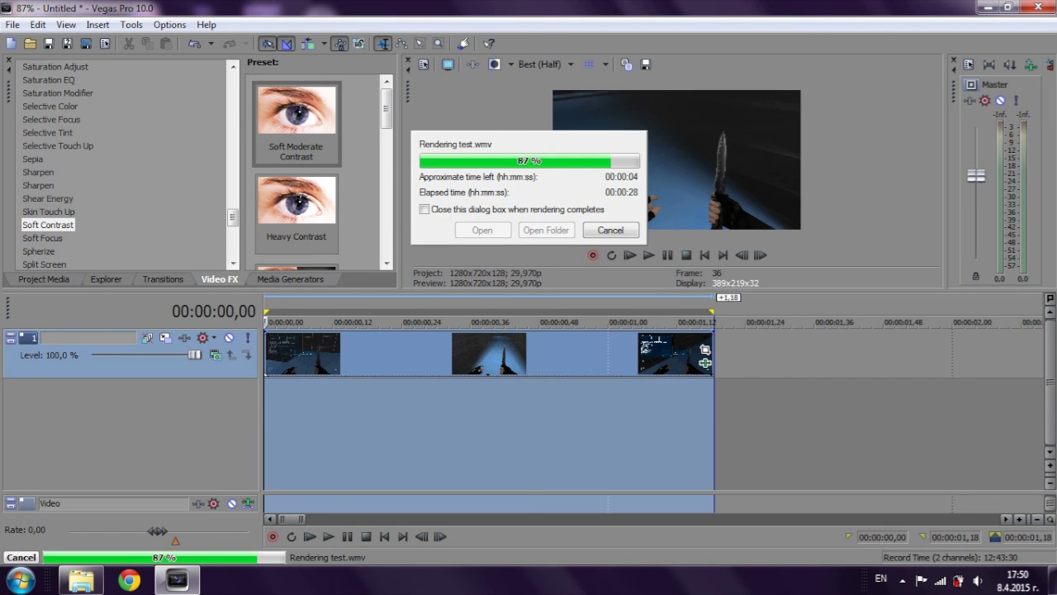
- Check the Movies folder in Windows Explorer and the render progress in Vegas Pro
left_click(81, 580)
key("alt+Tab")
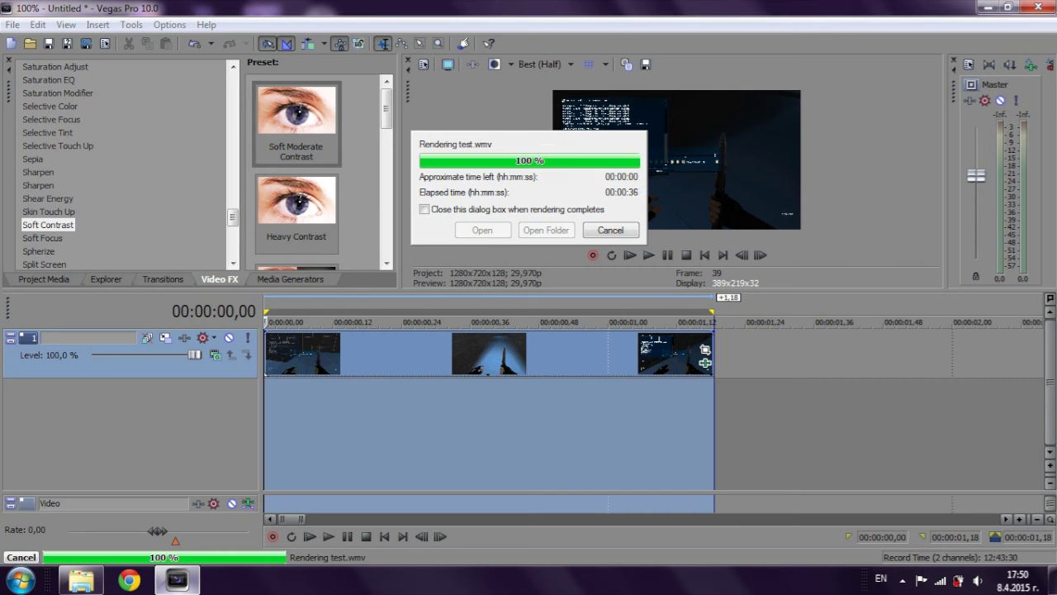
key("alt+Tab")
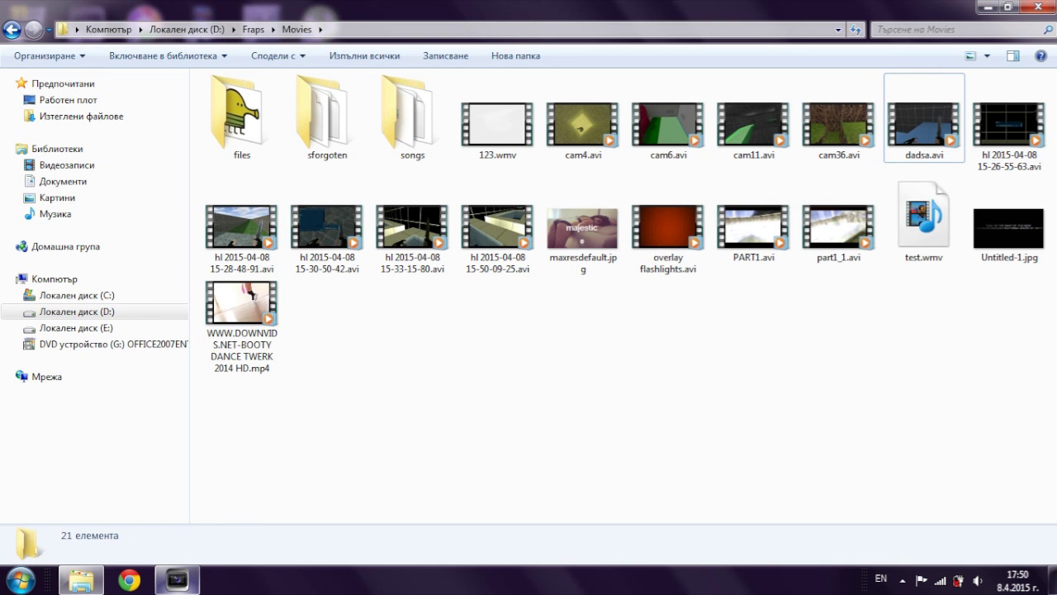
key("alt+Tab")
key("alt+Tab")
key("alt+Tab")
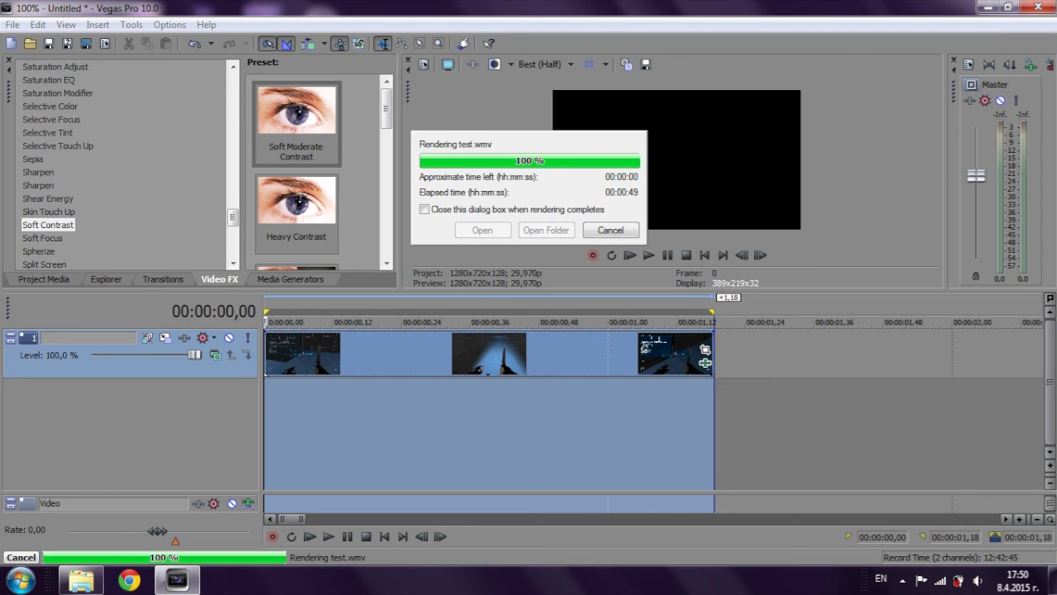
- Return to the Movies folder in Windows Explorer and bring up the available actions for test.wmv
left_click(81, 580)
left_click(77, 311)
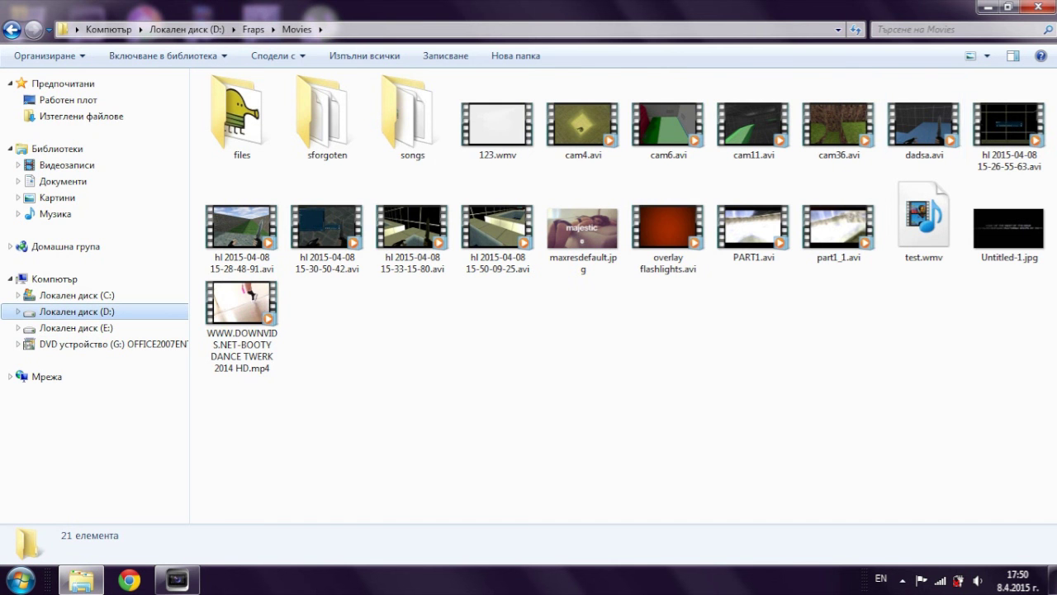
double_click(839, 119)
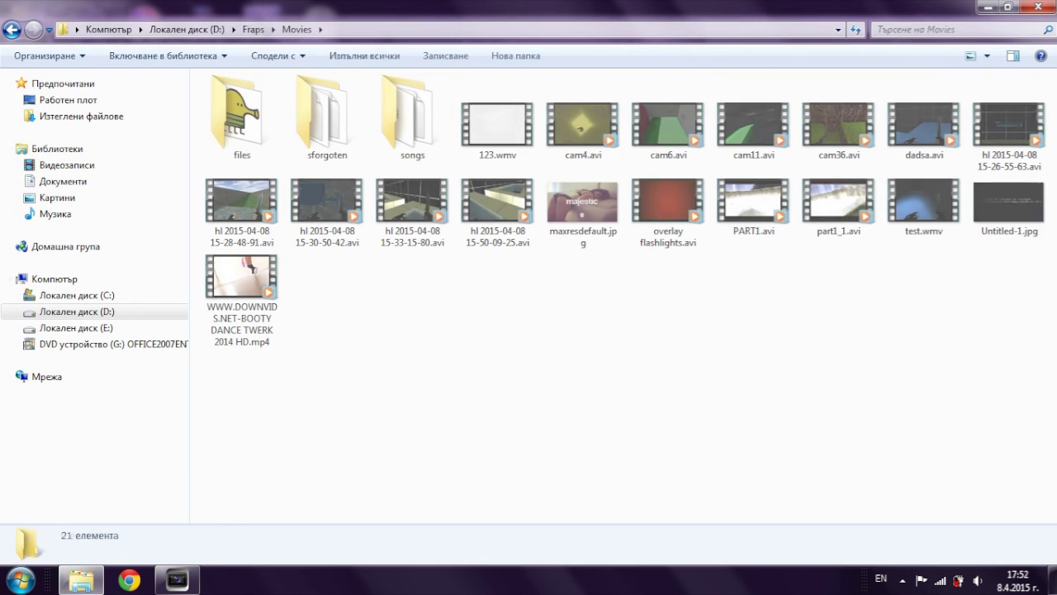
right_click(923, 204)
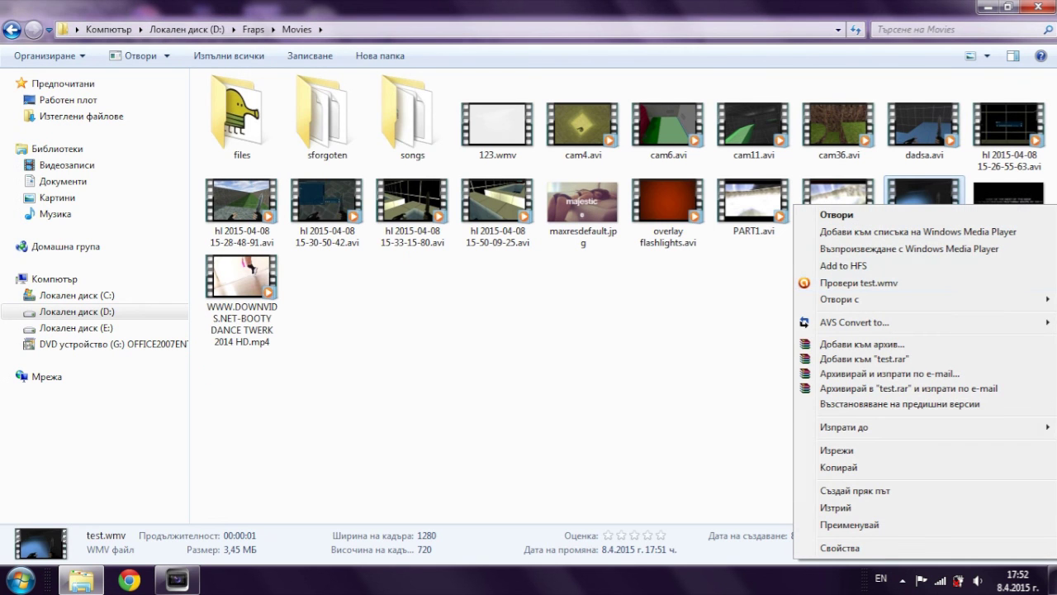